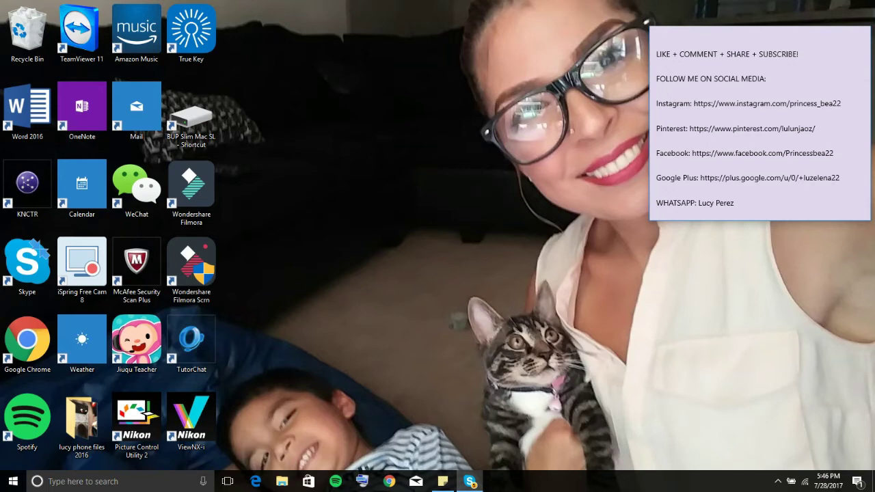
# Step: Launch Wondershare Filmora from its desktop shortcut and wait for the clip album to load
pyautogui.click(191, 192)
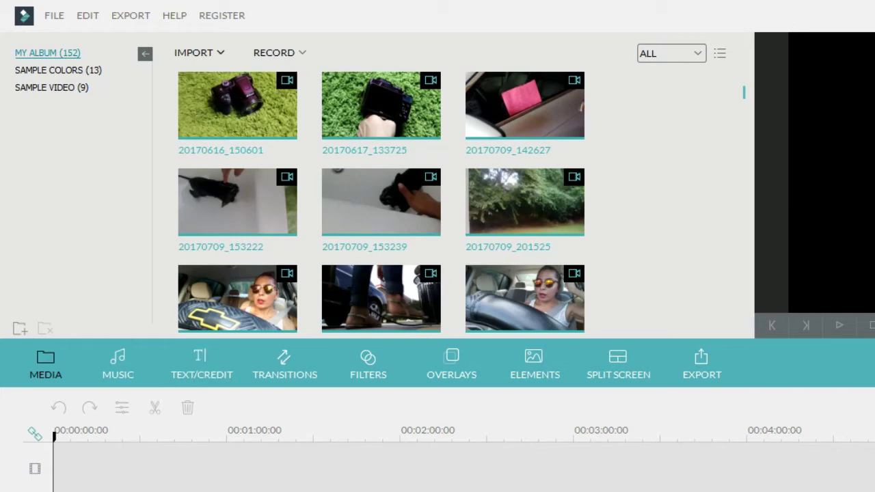
# Step: Import media files, then add the DSCN0795 clip from the library to the timeline
pyautogui.click(198, 53)
pyautogui.click(236, 71)
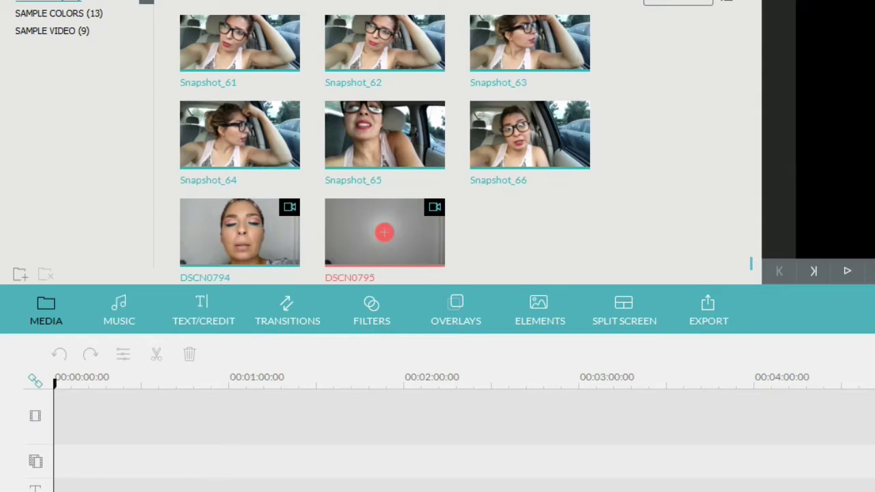
pyautogui.click(385, 233)
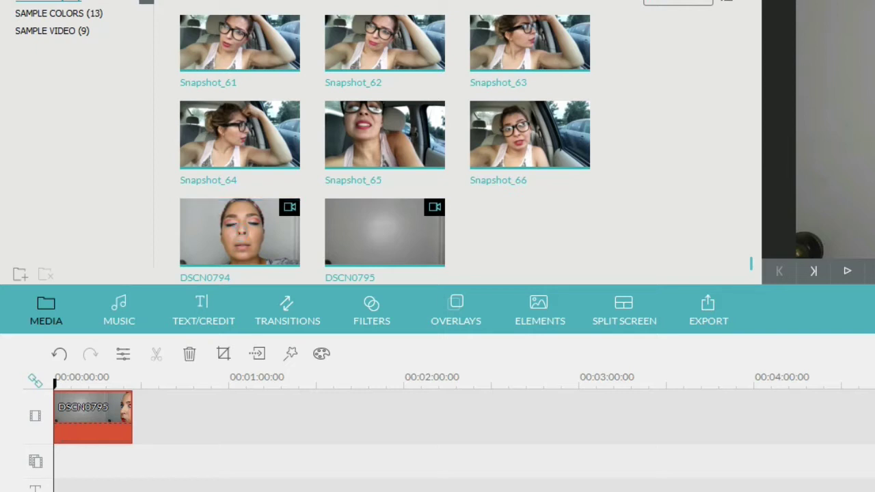
# Step: Split DSCN0795 at the chosen point and delete its opening piece
pyautogui.press('space')
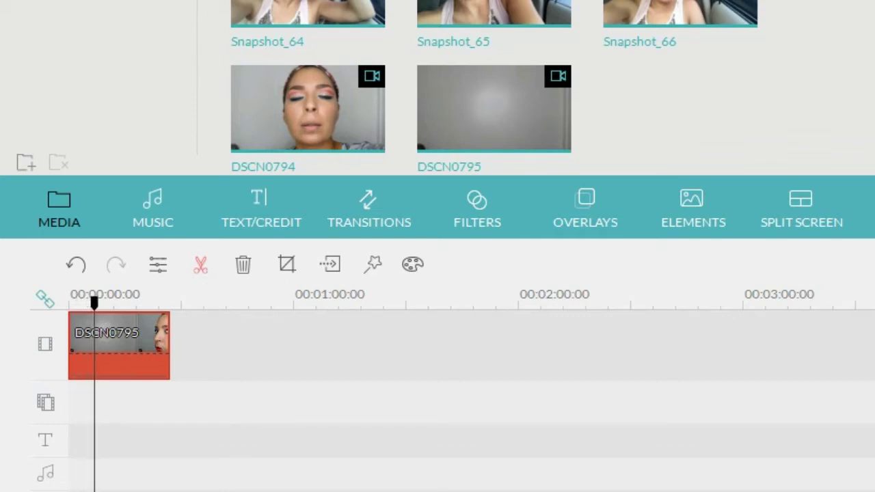
pyautogui.hotkey('ctrl', 'b')
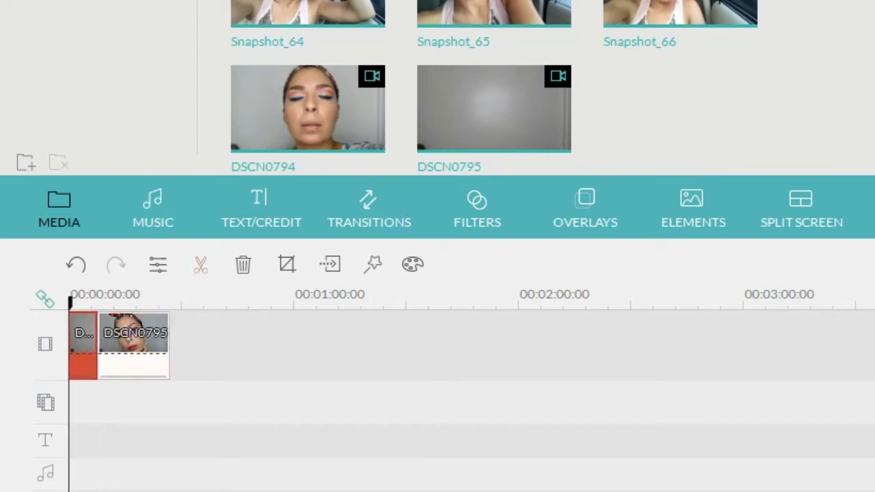
pyautogui.click(243, 264)
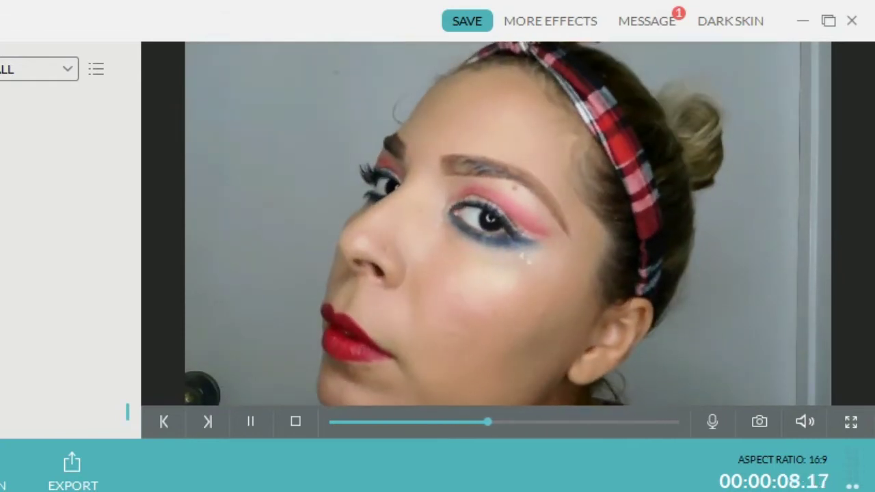
# Step: Split the clip again two frames later, delete the tiny leftover piece, and return to the start
pyautogui.press('space')
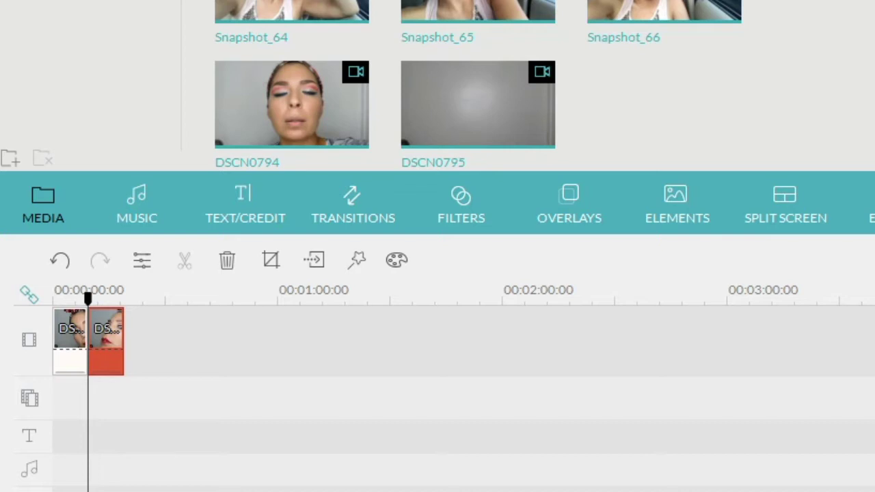
pyautogui.press('Right')
pyautogui.press('Right')
pyautogui.press('Right')
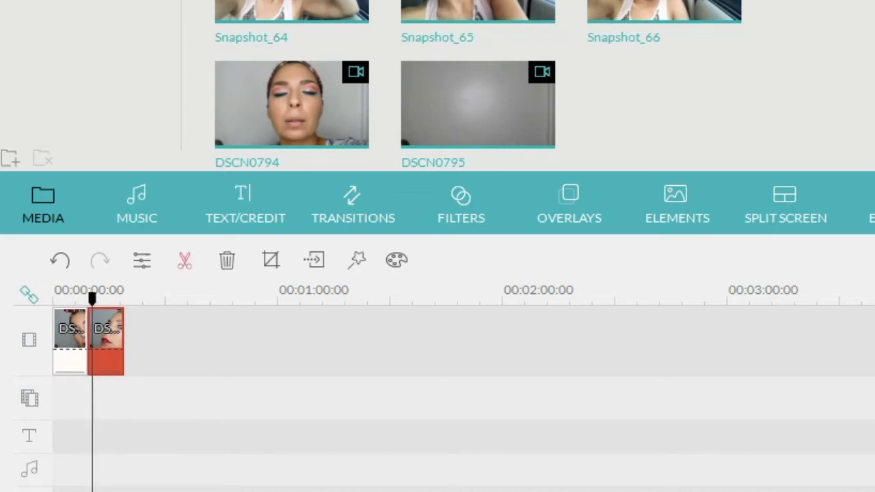
pyautogui.press('Right')
pyautogui.hotkey('ctrl', 'b')
pyautogui.press('Left')
pyautogui.press('Left')
pyautogui.press('Left')
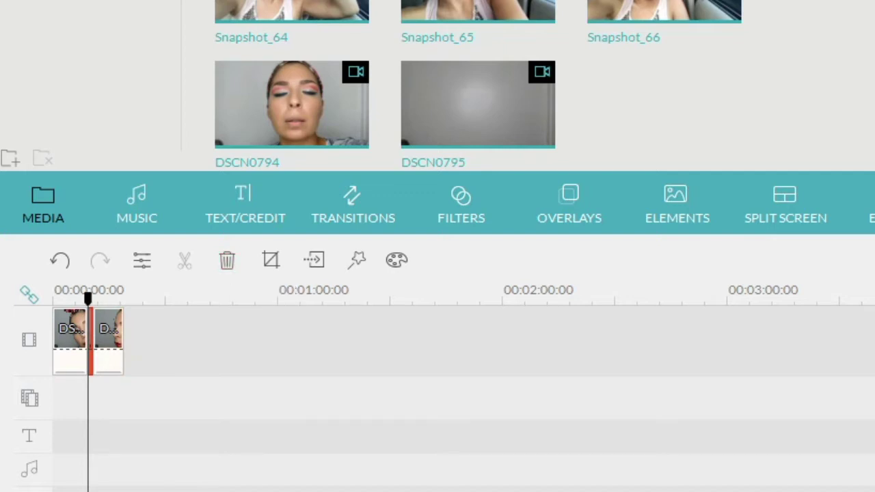
pyautogui.press('Delete')
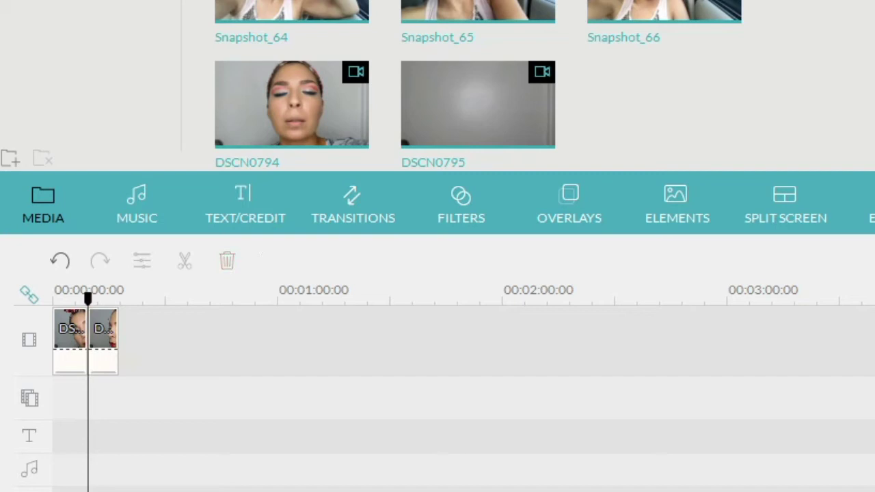
pyautogui.press('Home')
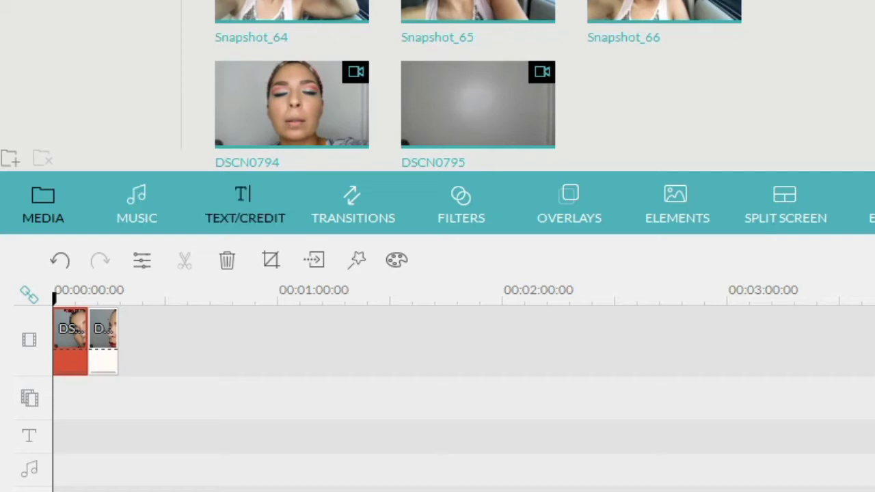
# Step: Add Dua Lipa's 'Last Dance (Official Video)' from My Music to the music track
pyautogui.click(136, 205)
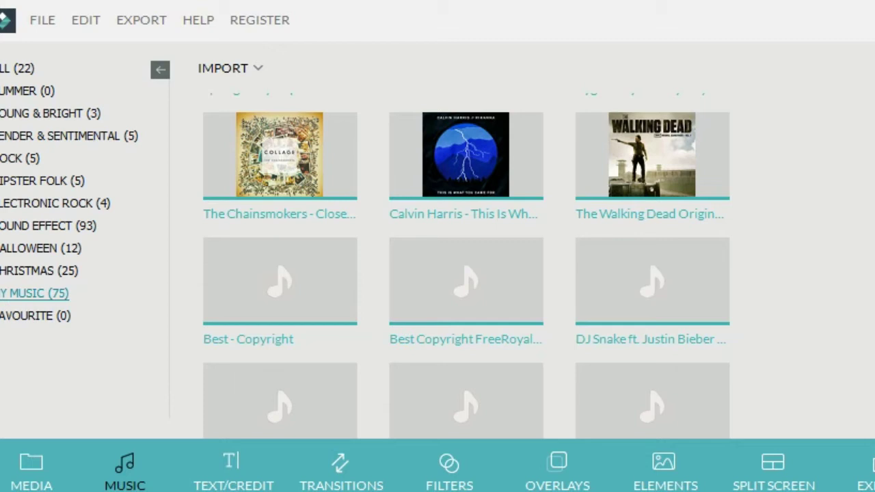
pyautogui.scroll(-3, 653, 383)
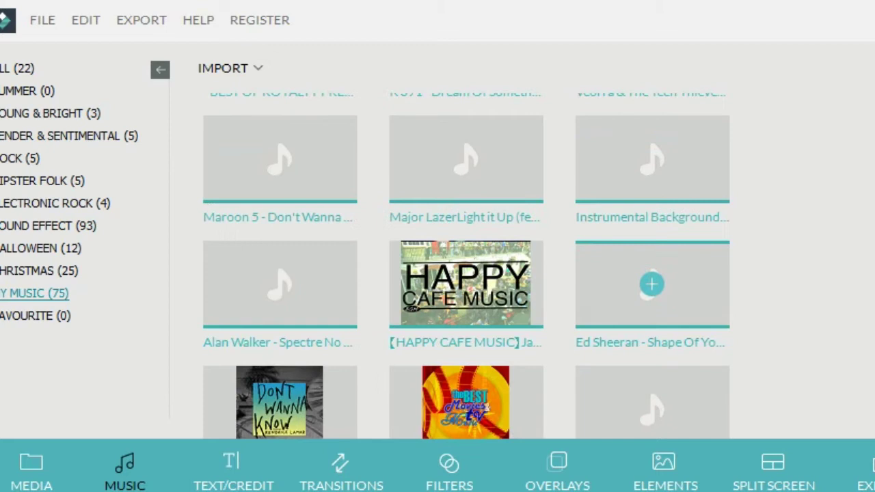
pyautogui.scroll(-2, 652, 288)
pyautogui.scroll(-3, 653, 287)
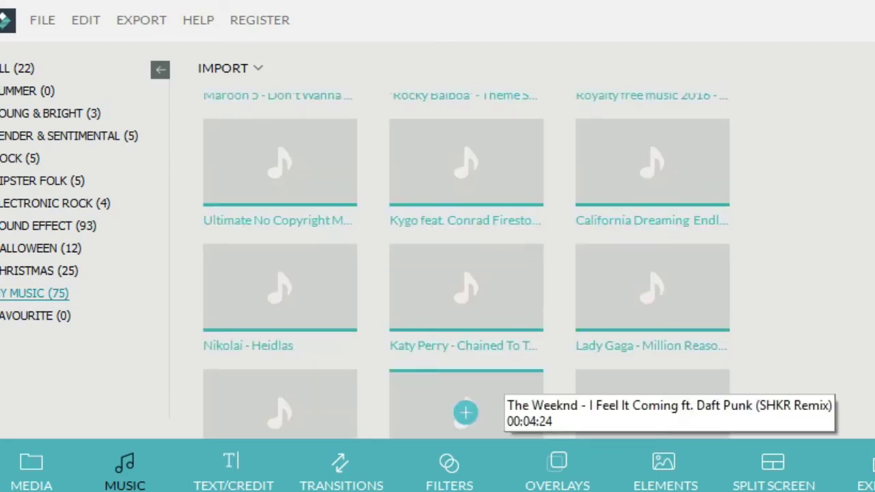
pyautogui.scroll(-3, 466, 383)
pyautogui.scroll(-1, 466, 389)
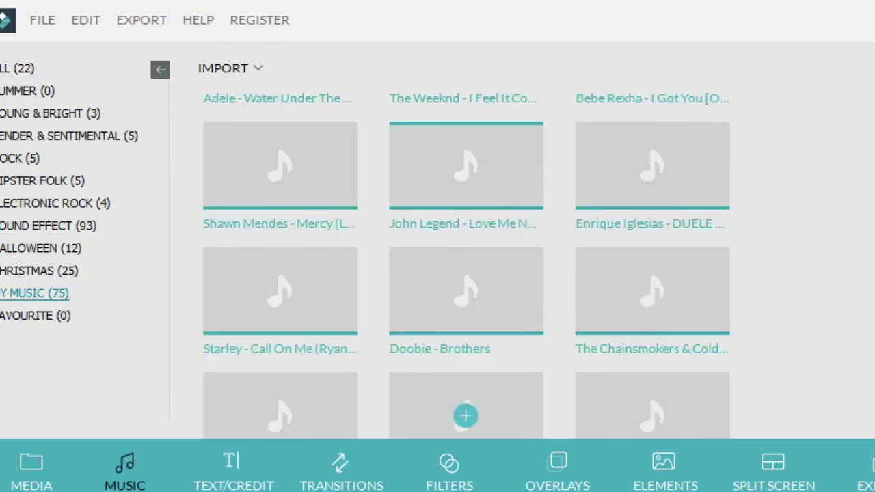
pyautogui.scroll(-2, 465, 390)
pyautogui.scroll(-2, 466, 389)
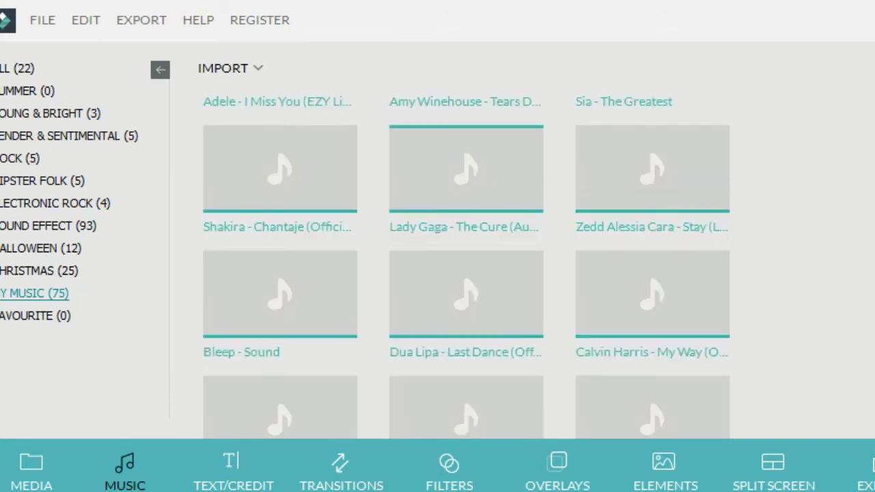
pyautogui.click(465, 294)
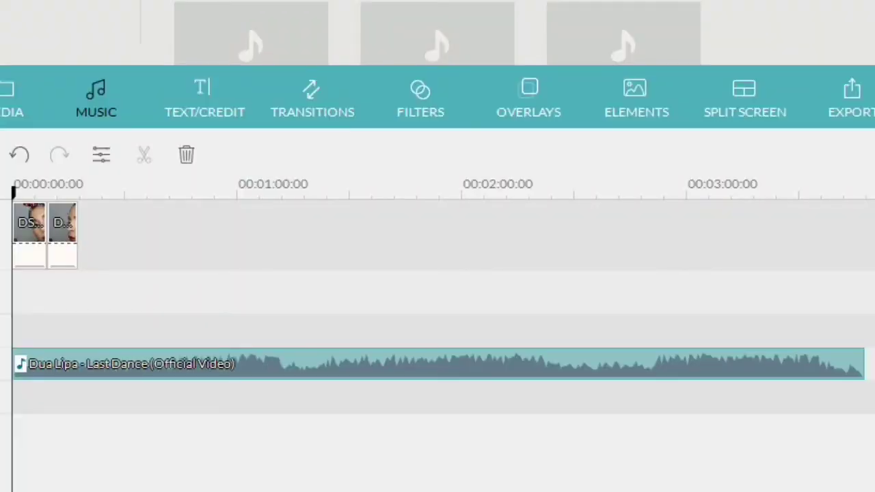
# Step: Cut off the song's opening, slide it to the timeline start, and end it just after the clips
pyautogui.press('space')
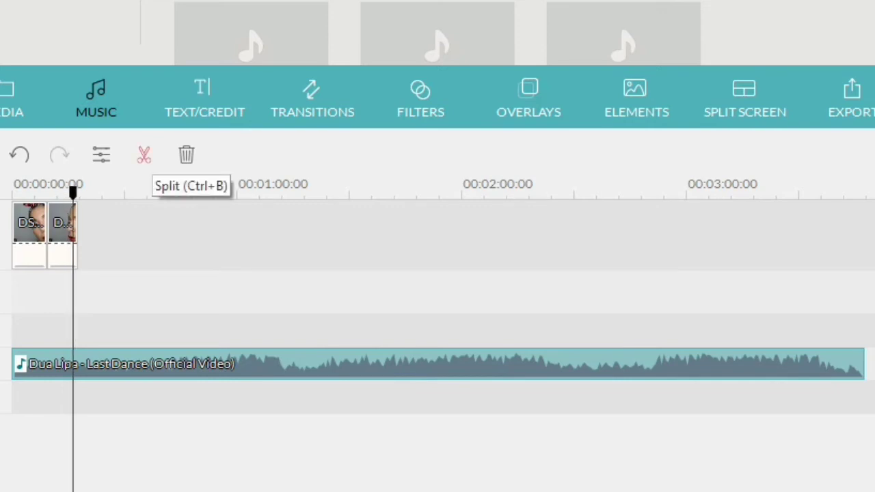
pyautogui.click(143, 154)
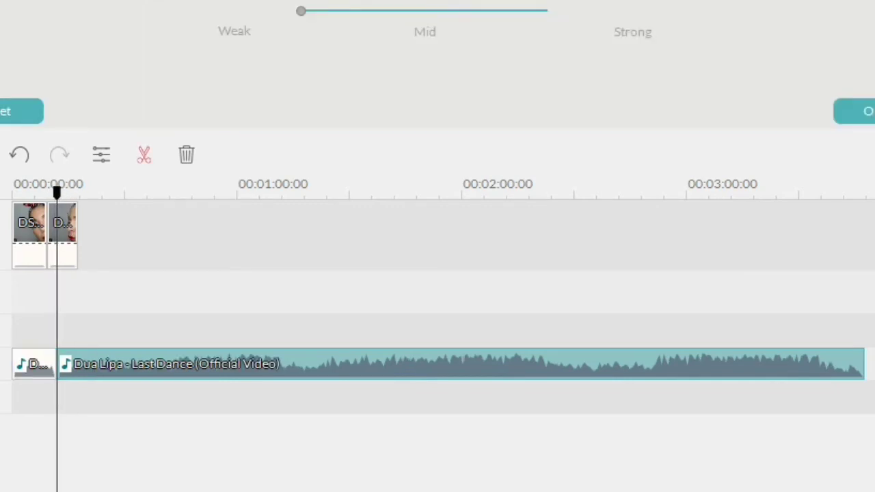
pyautogui.rightClick(29, 367)
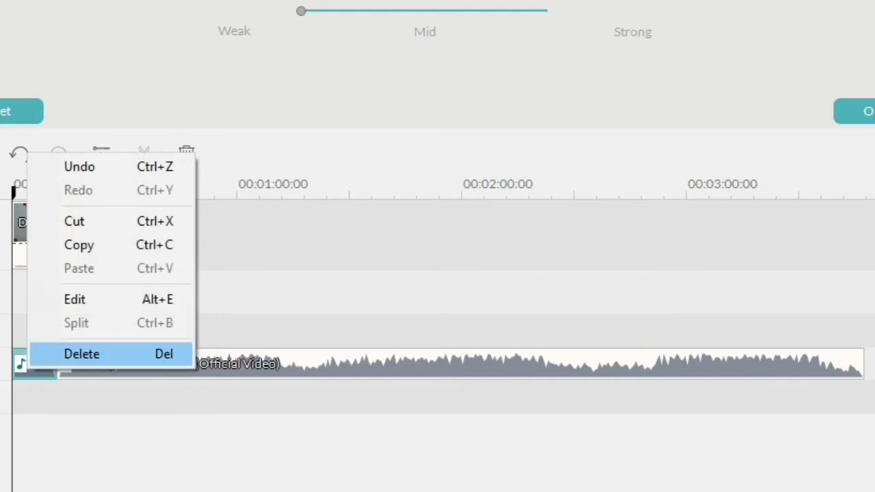
pyautogui.click(38, 353)
pyautogui.moveTo(171, 364); pyautogui.dragTo(125, 363)
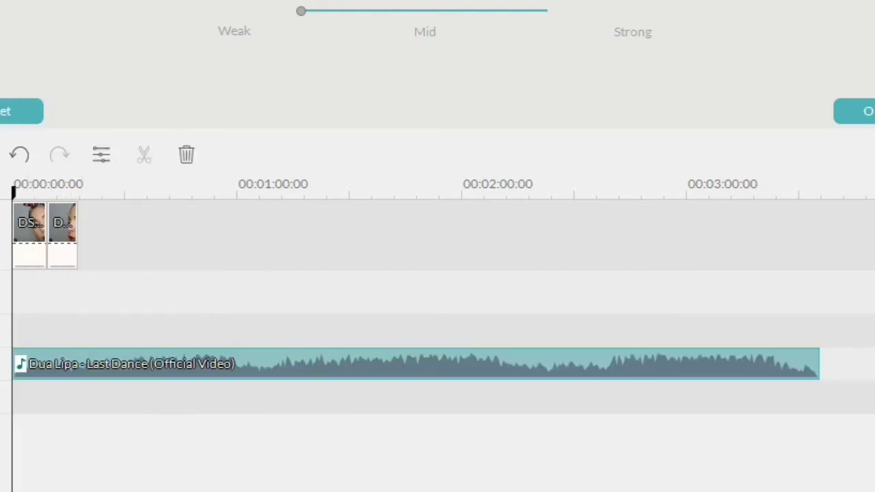
pyautogui.moveTo(819, 364); pyautogui.dragTo(93, 364)
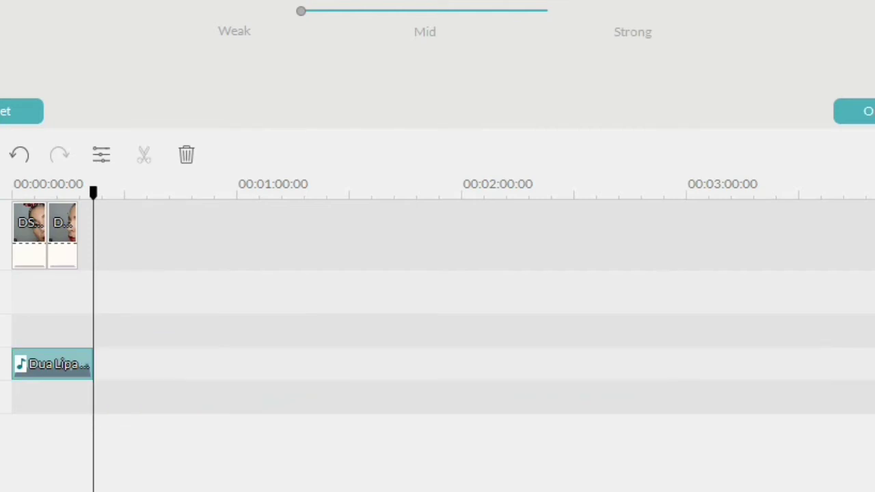
pyautogui.click(29, 232)
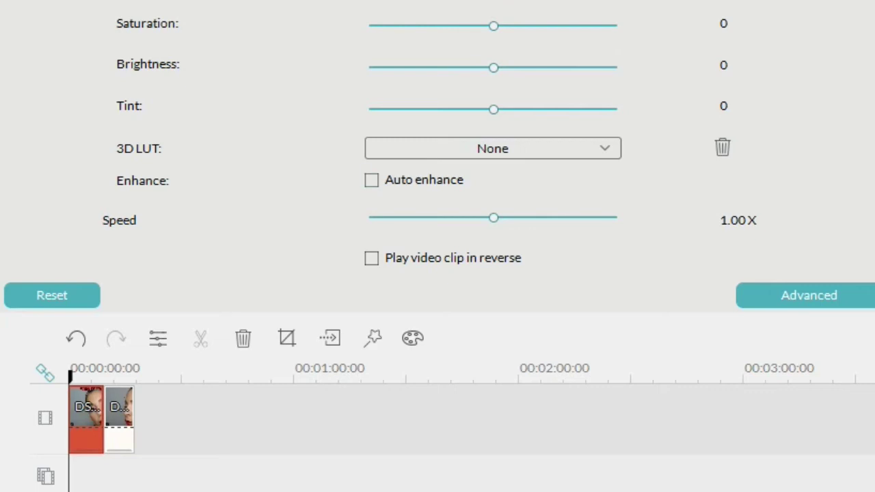
# Step: Set the Speed slider to 0.33X on both DSCN0795 clips
pyautogui.moveTo(494, 218); pyautogui.dragTo(444, 217)
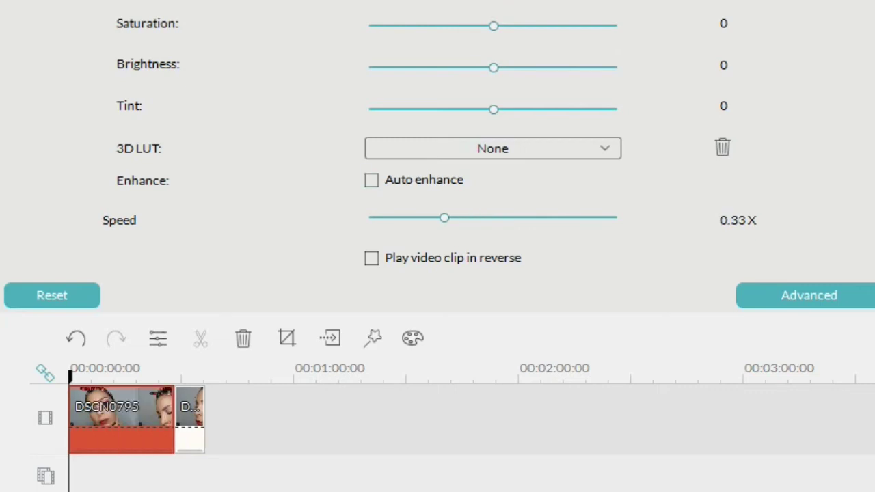
pyautogui.click(189, 417)
pyautogui.moveTo(493, 218); pyautogui.dragTo(444, 218)
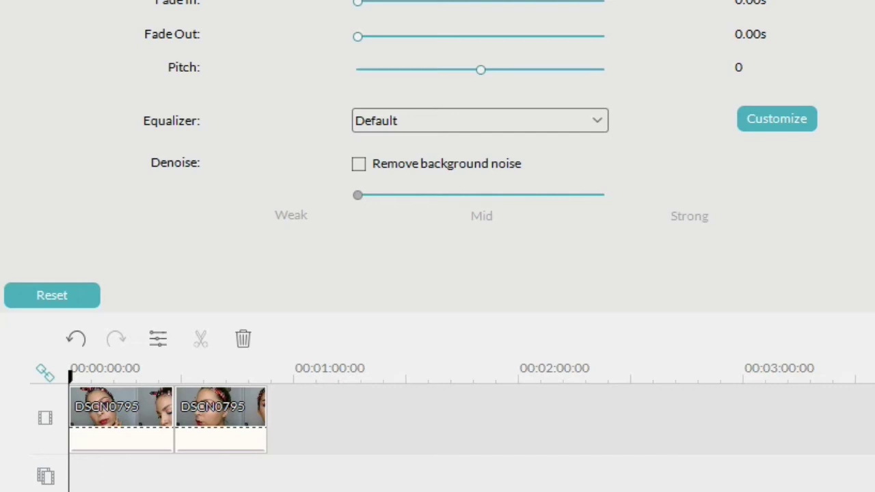
# Step: Give the Last Dance song a 5.00-second fade-out and bring up the Text/Credit titles
pyautogui.press('End')
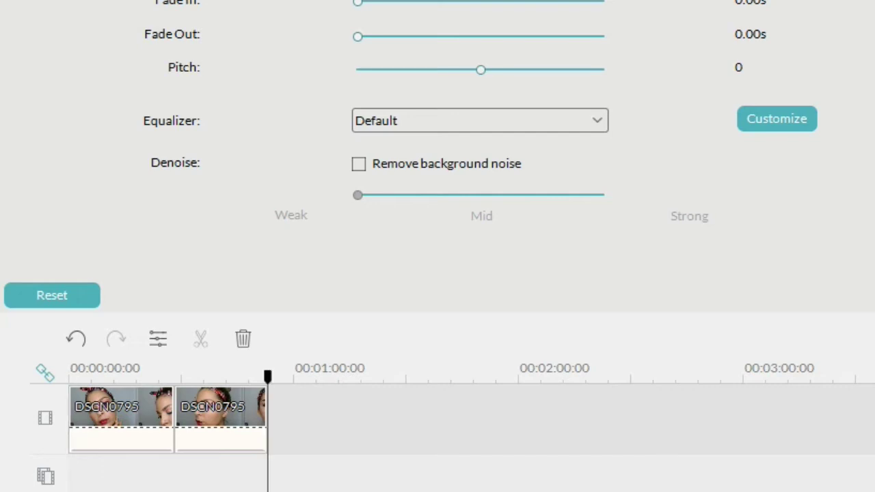
pyautogui.press('Right')
pyautogui.press('Home')
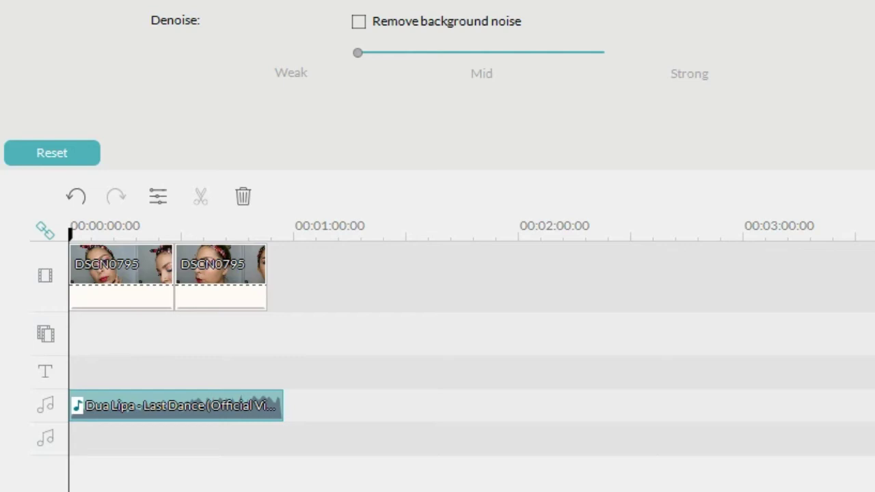
pyautogui.click(121, 294)
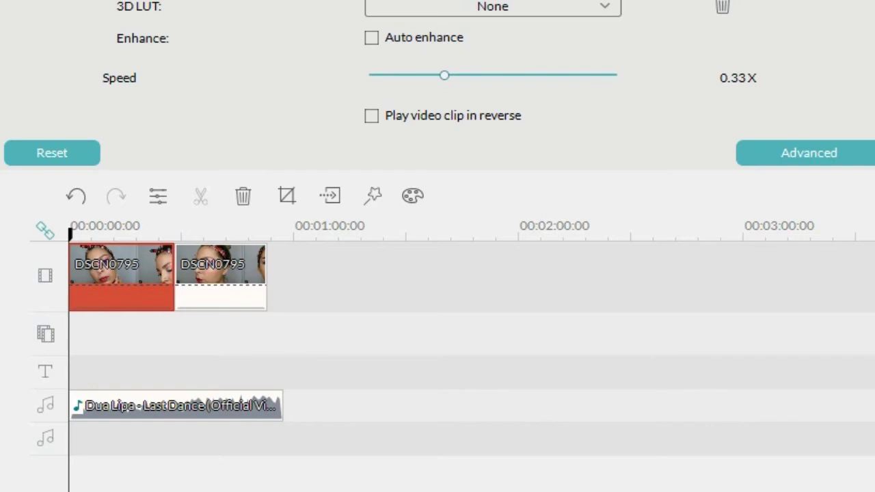
pyautogui.click(176, 406)
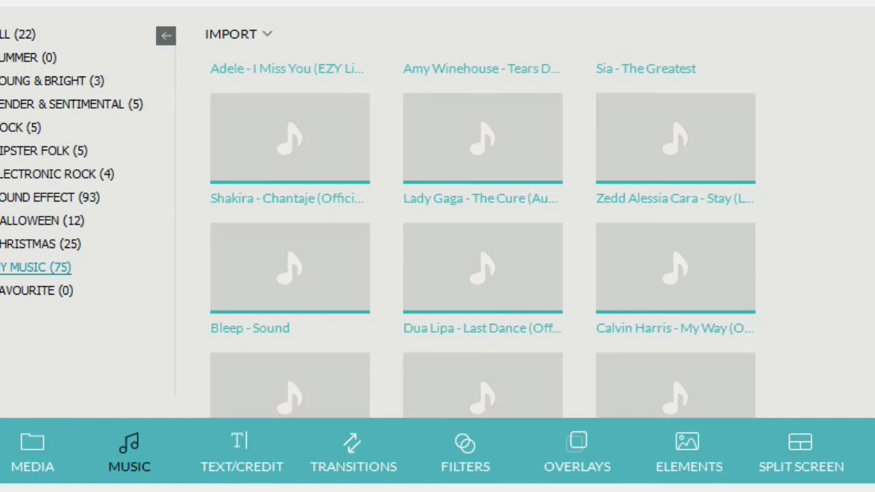
pyautogui.click(241, 454)
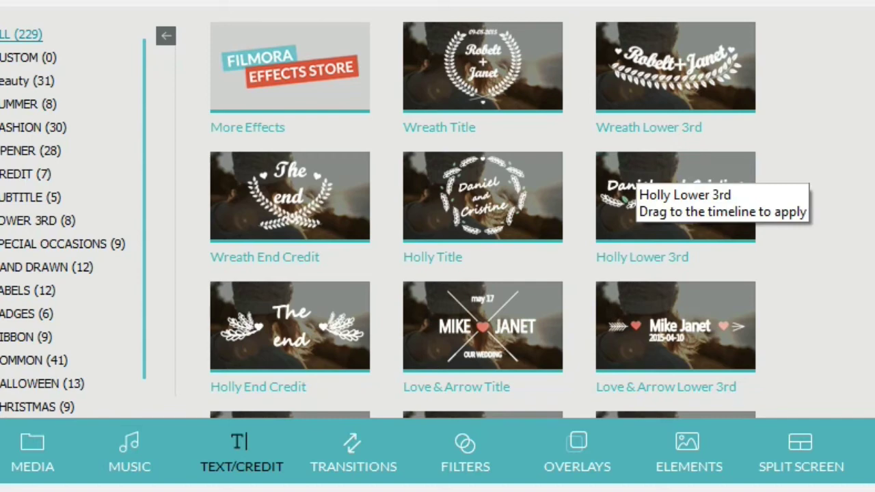
# Step: Scroll the Text/Credit library down to the Beachy Title and Breezy Title at the bottom
pyautogui.scroll(-5, 483, 218)
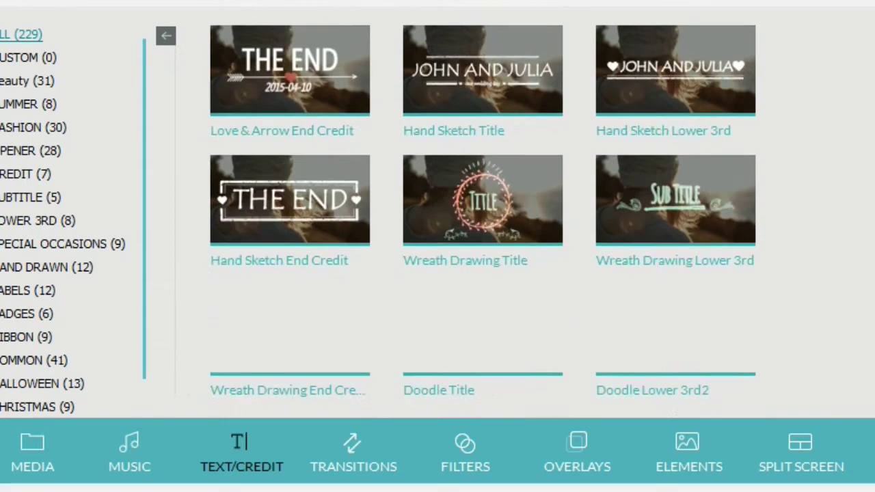
pyautogui.scroll(-3, 483, 218)
pyautogui.scroll(-5, 482, 219)
pyautogui.scroll(-5, 483, 219)
pyautogui.scroll(-5, 483, 219)
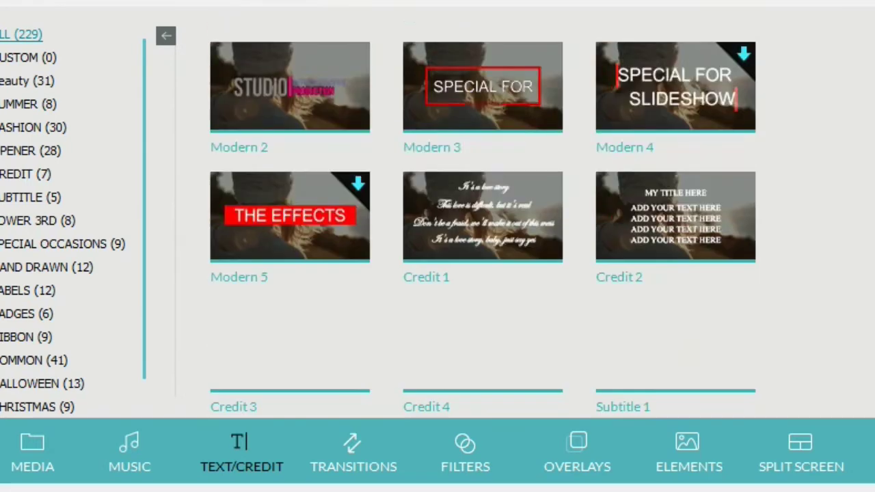
pyautogui.scroll(-5, 482, 219)
pyautogui.scroll(-5, 483, 219)
pyautogui.scroll(-3, 483, 219)
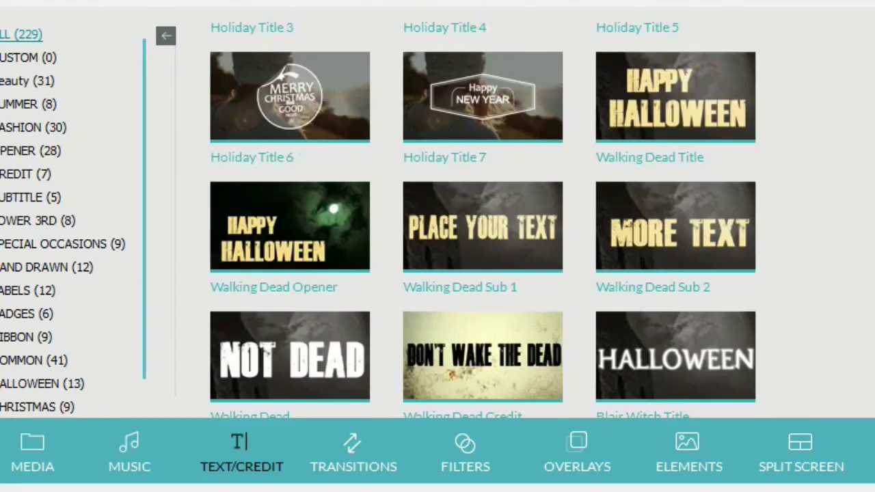
pyautogui.scroll(-3, 483, 218)
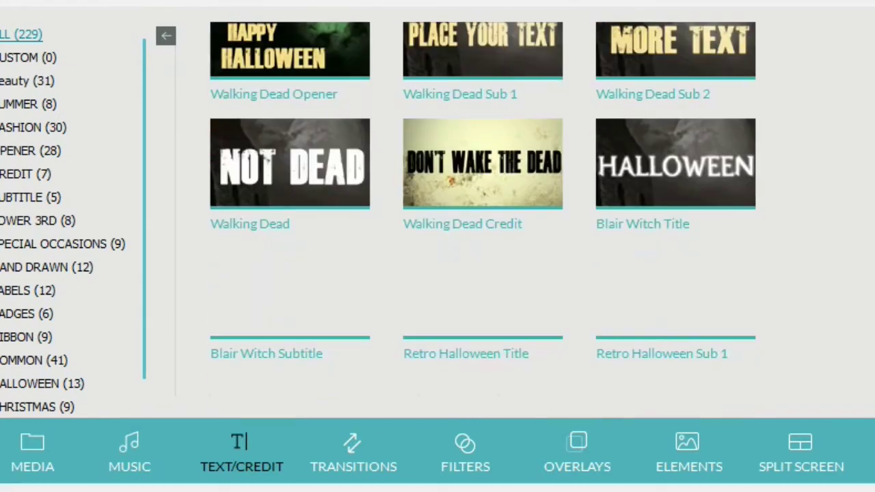
pyautogui.scroll(-3, 483, 219)
pyautogui.scroll(-5, 483, 218)
pyautogui.scroll(-5, 483, 218)
pyautogui.scroll(-5, 483, 219)
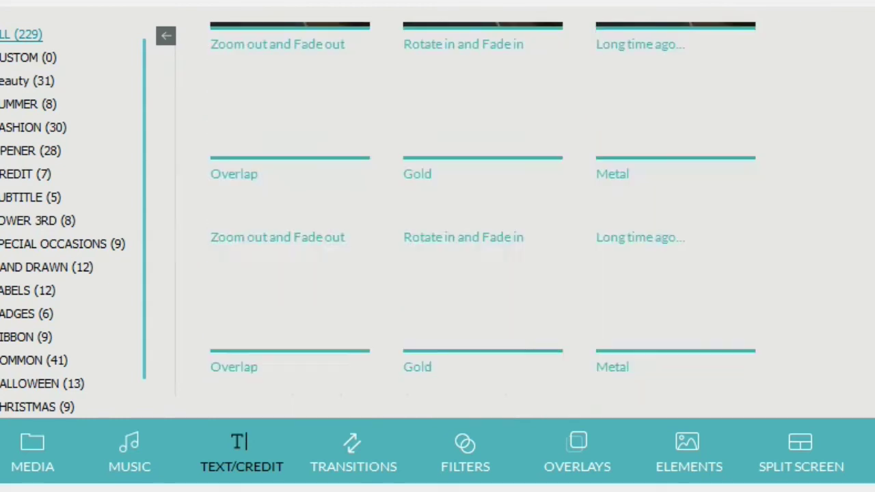
pyautogui.scroll(-3, 483, 219)
pyautogui.scroll(-3, 483, 219)
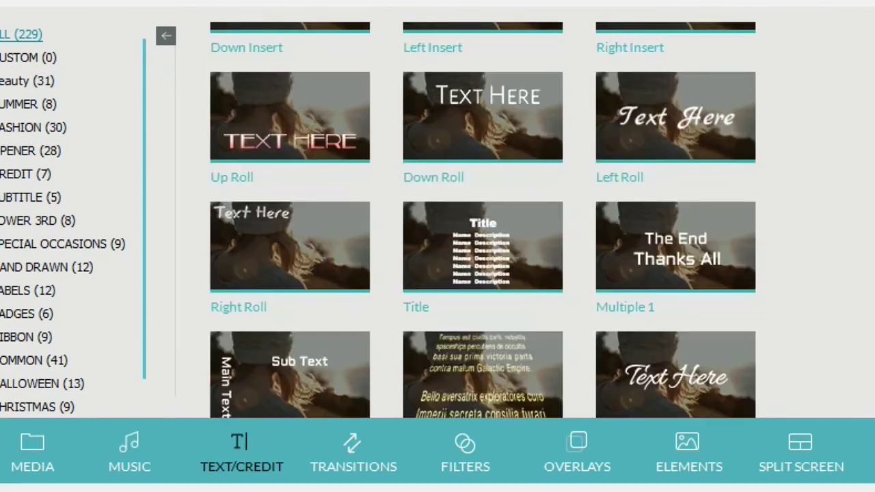
pyautogui.scroll(-5, 482, 218)
pyautogui.scroll(-3, 483, 219)
pyautogui.scroll(-3, 483, 219)
pyautogui.scroll(-3, 482, 219)
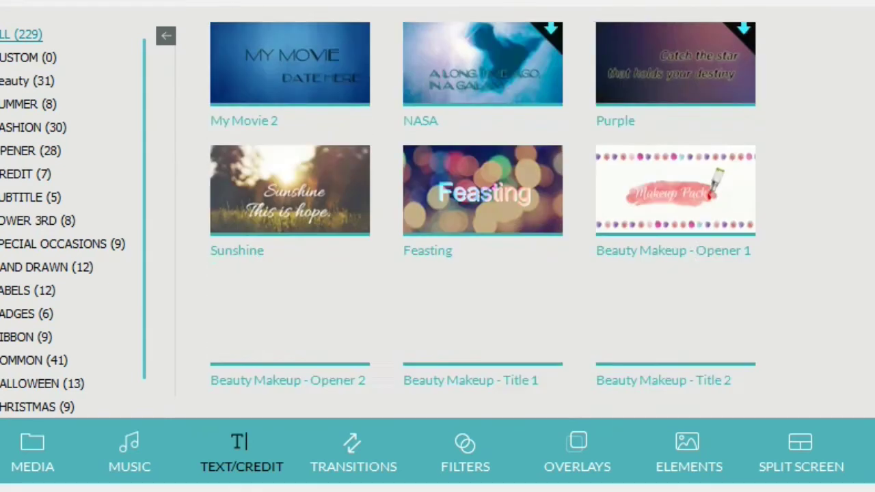
pyautogui.scroll(-3, 482, 219)
pyautogui.scroll(3, 482, 219)
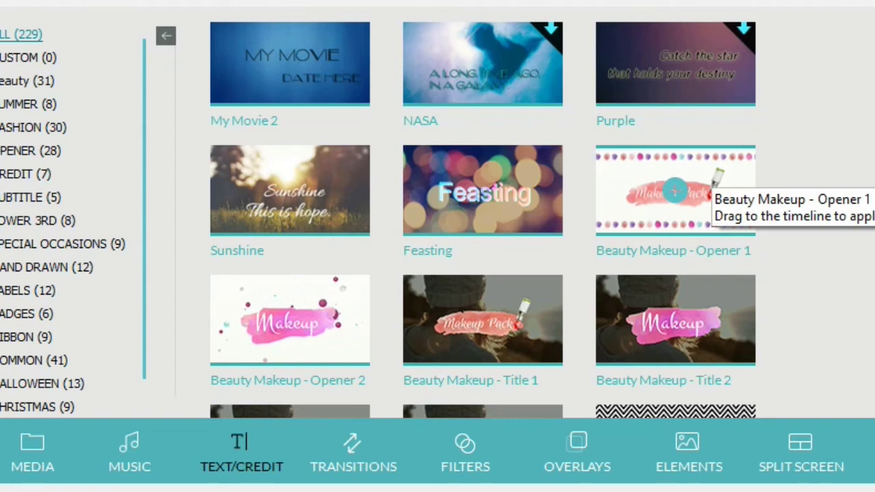
pyautogui.scroll(-3, 677, 191)
pyautogui.scroll(-5, 482, 260)
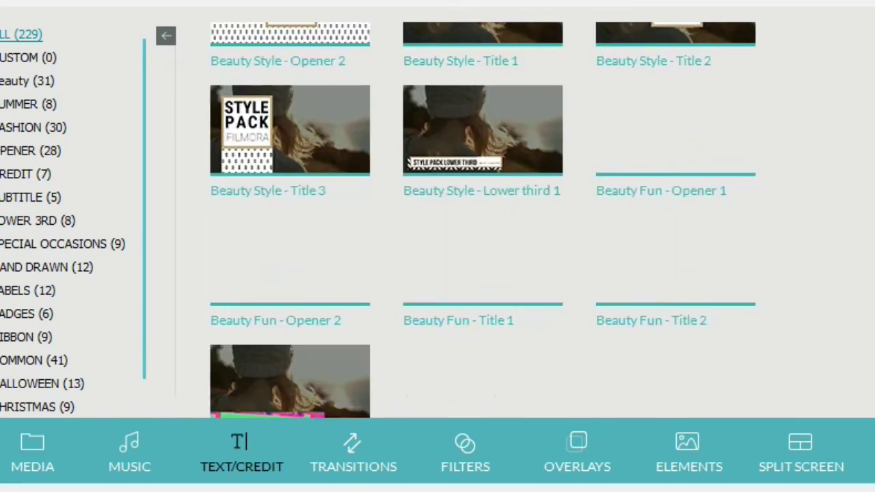
pyautogui.scroll(-5, 482, 260)
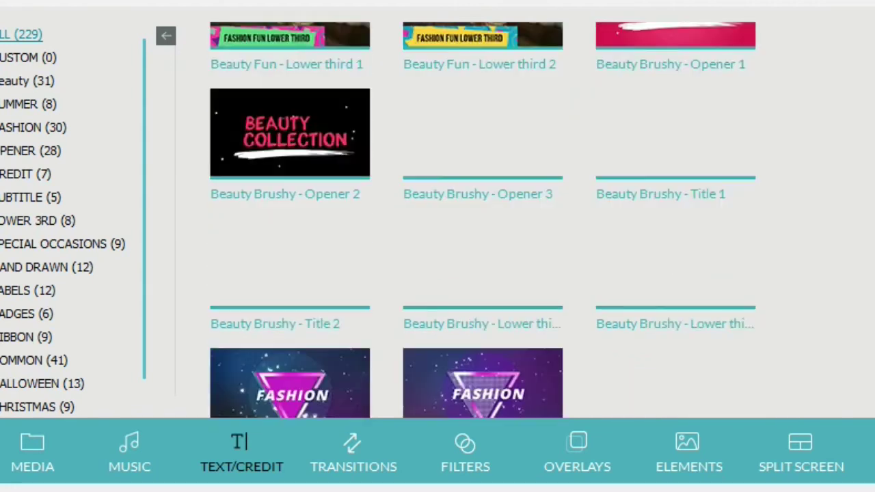
pyautogui.scroll(-3, 482, 133)
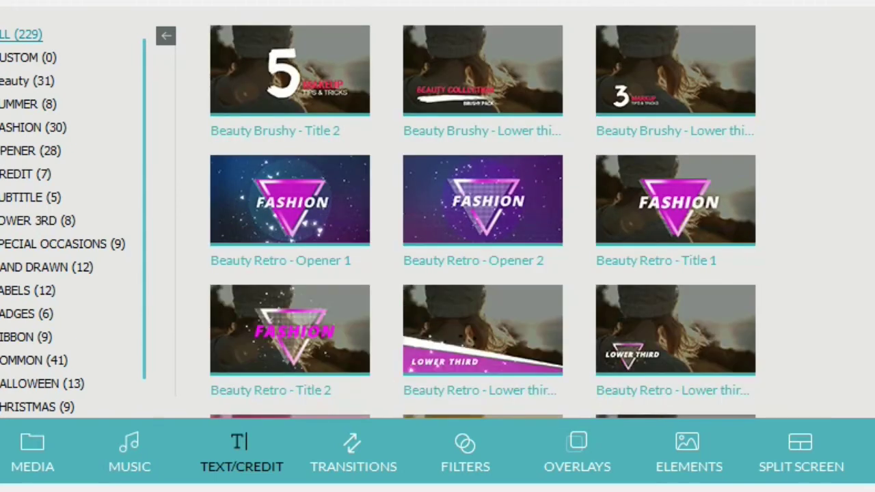
pyautogui.scroll(-2, 482, 133)
pyautogui.scroll(-3, 674, 136)
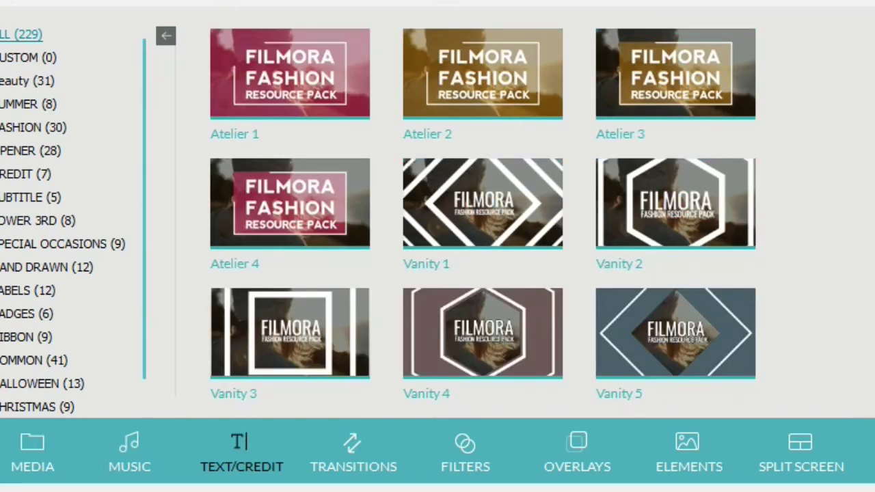
pyautogui.scroll(-3, 670, 73)
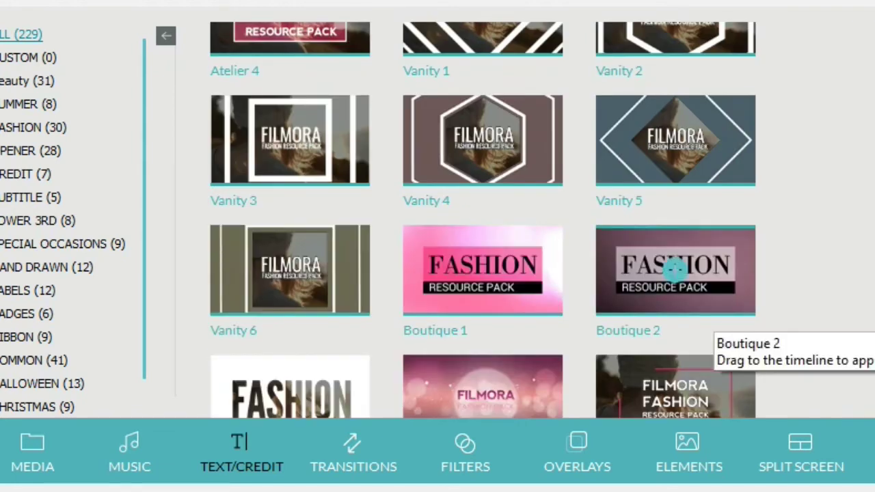
pyautogui.scroll(-3, 676, 267)
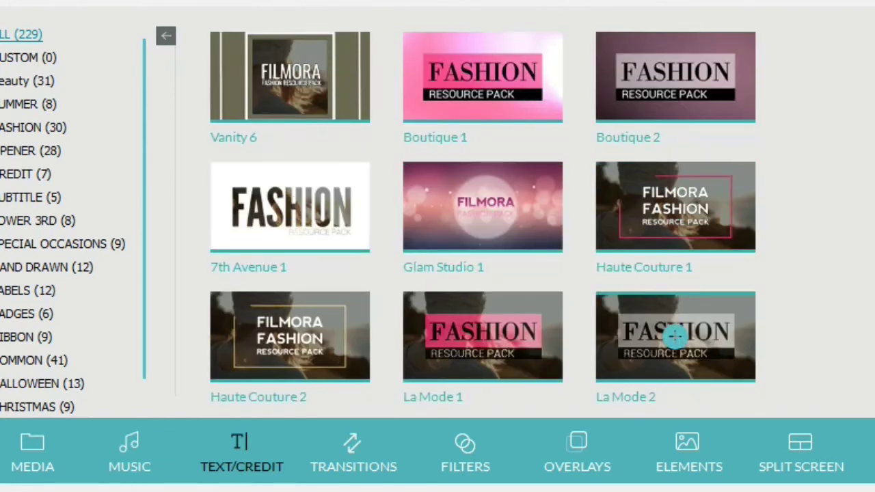
pyautogui.scroll(-3, 674, 334)
pyautogui.scroll(-3, 674, 334)
pyautogui.scroll(-3, 482, 213)
pyautogui.scroll(-3, 482, 214)
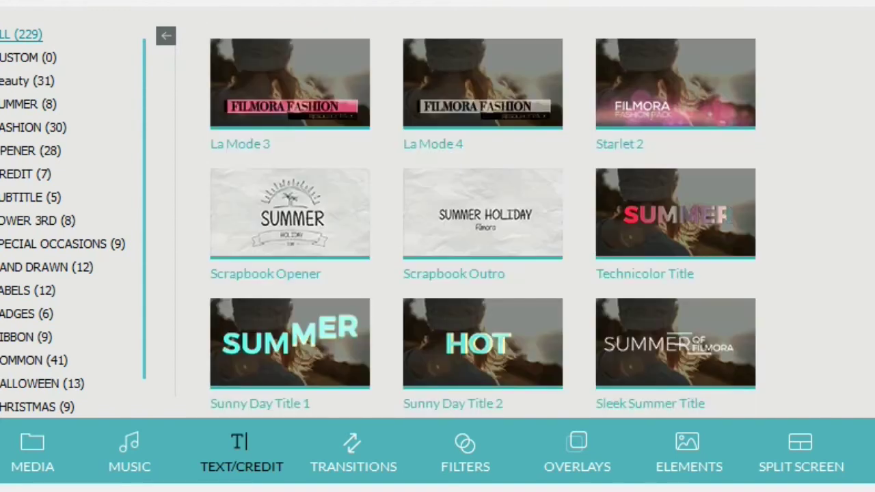
pyautogui.scroll(-3, 482, 213)
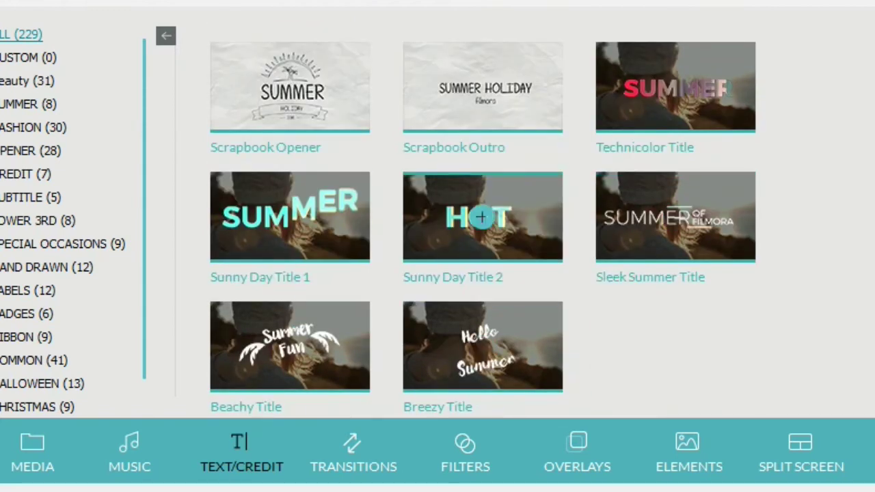
pyautogui.scroll(2, 482, 216)
pyautogui.scroll(-2, 482, 216)
# Step: Add the Beachy Title and replace 'Summer Fun' with '4th of July' and 'makeup' below it
pyautogui.click(290, 347)
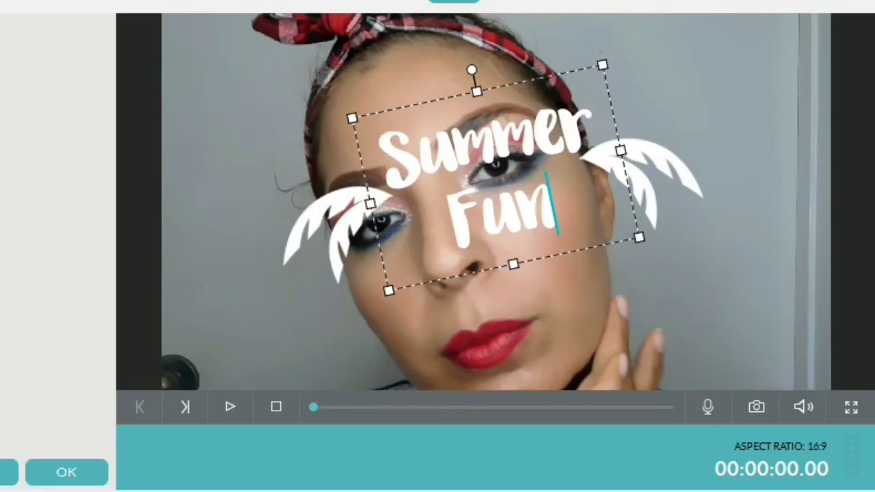
pyautogui.hotkey('ctrl', 'a')
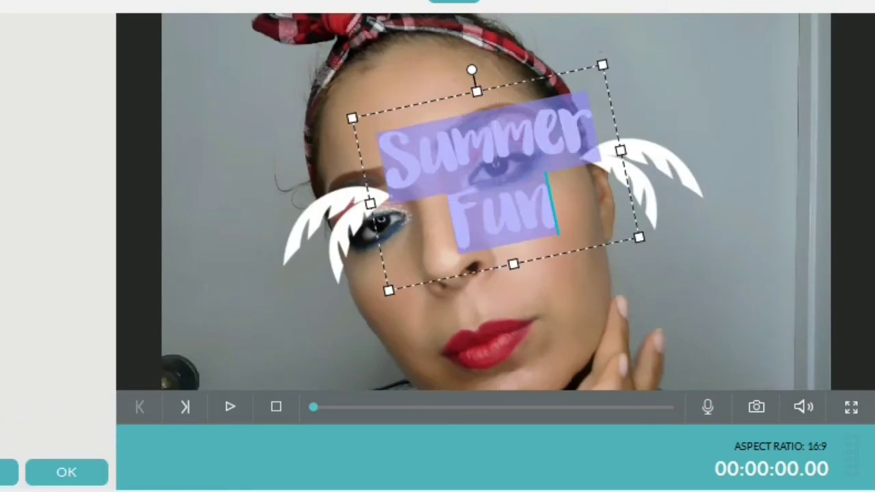
pyautogui.press('BackSpace')
pyautogui.write('4th')
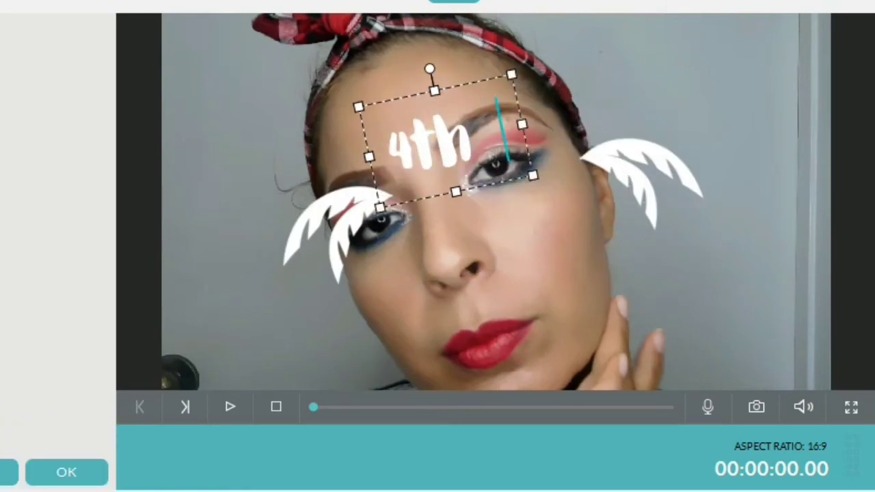
pyautogui.write(' of July')
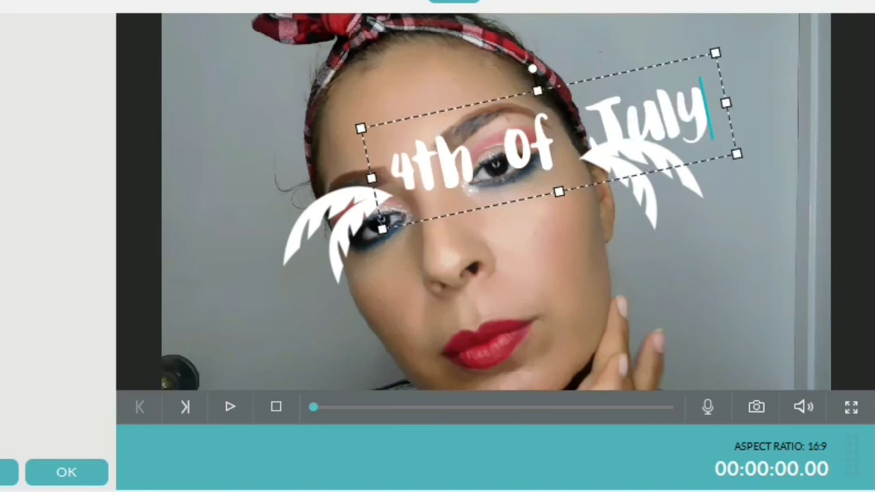
pyautogui.moveTo(547, 140); pyautogui.dragTo(495, 179)
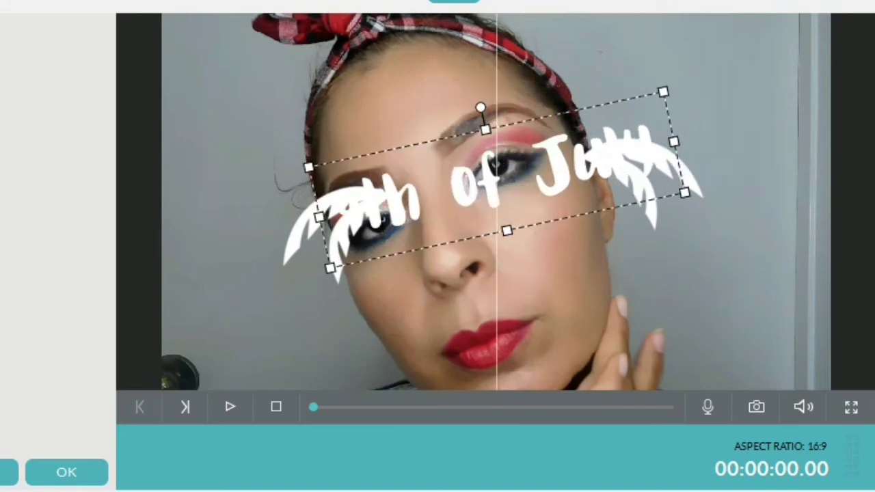
pyautogui.press('Return')
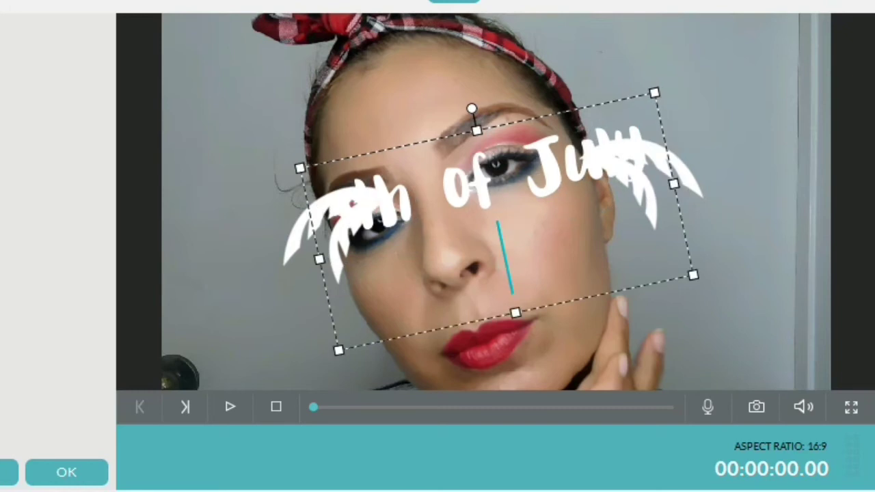
pyautogui.write('makeup')
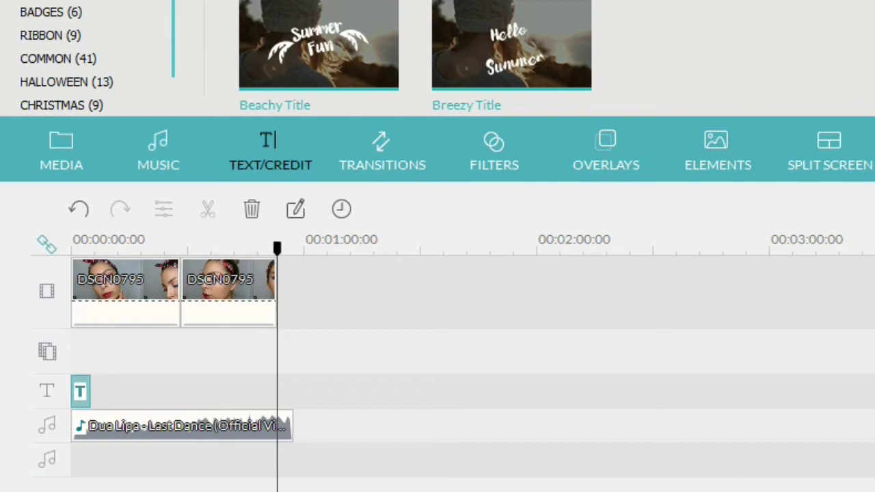
# Step: Paste a copy of the title near the end and type 'like+comment+share+' / 'subscribe!', moved lower
pyautogui.hotkey('ctrl', 'v')
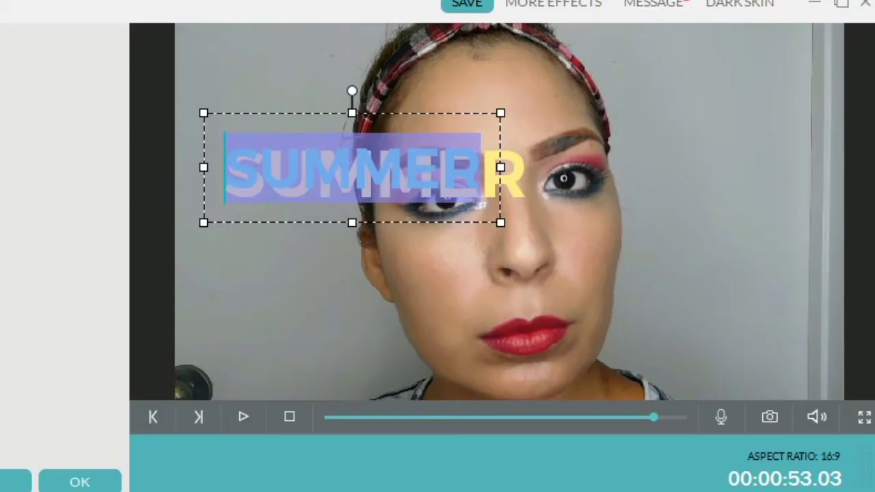
pyautogui.write('l')
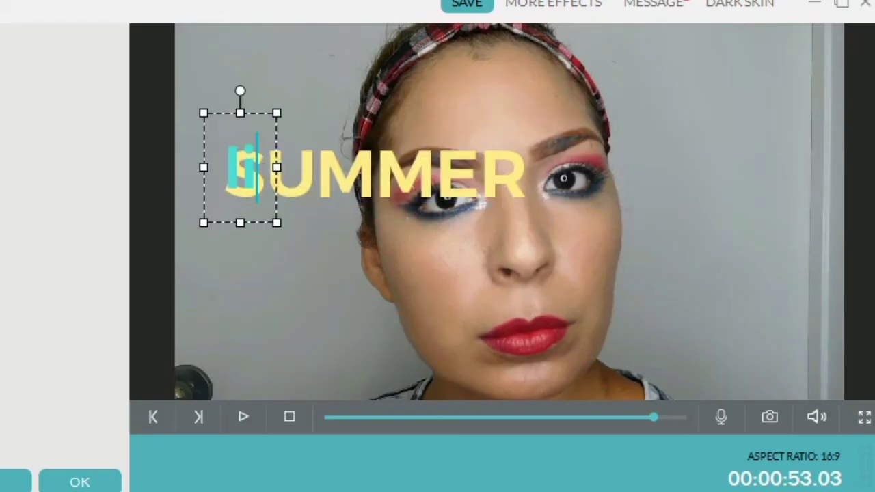
pyautogui.write('ike+com')
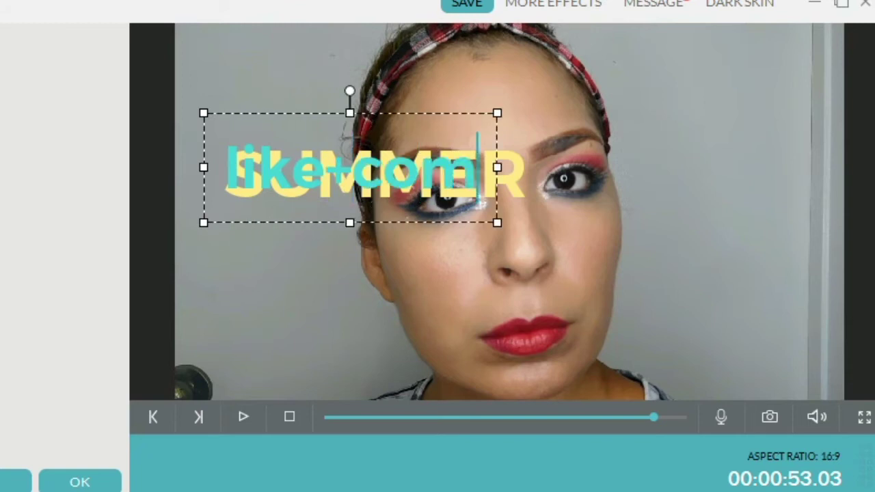
pyautogui.write('ment+')
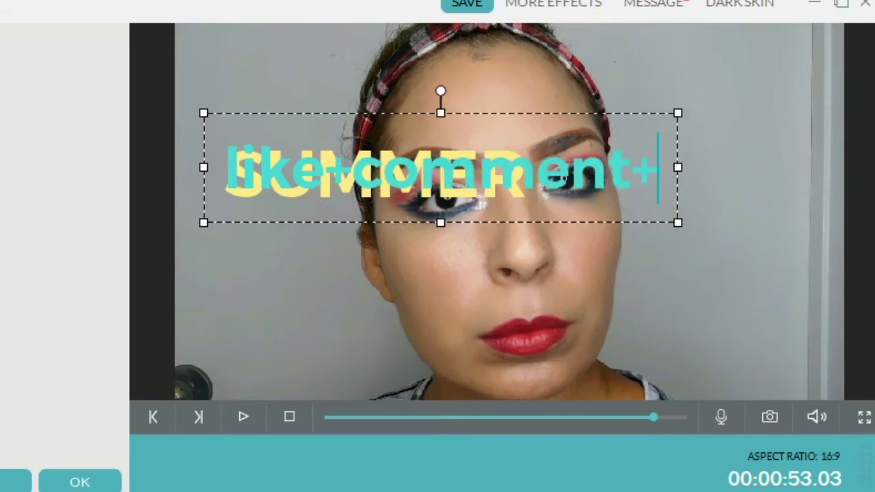
pyautogui.write('shar')
pyautogui.press('BackSpace')
pyautogui.press('BackSpace')
pyautogui.write('ha')
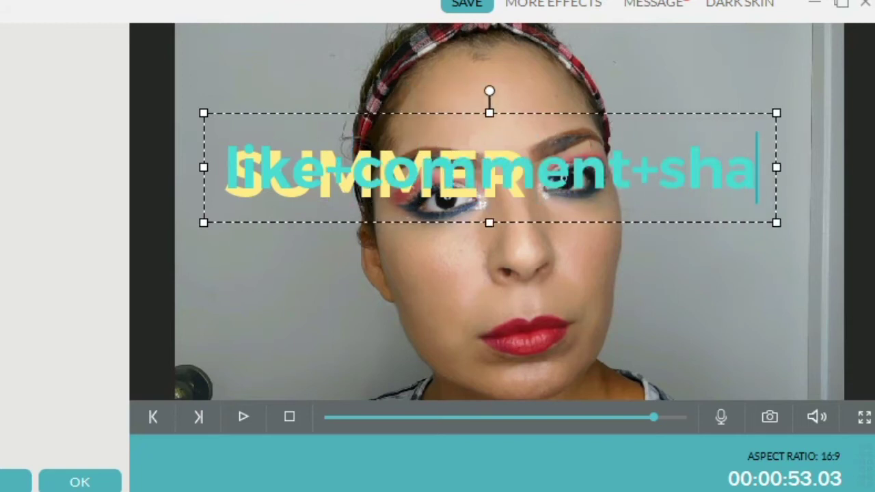
pyautogui.write('re+')
pyautogui.press('Return')
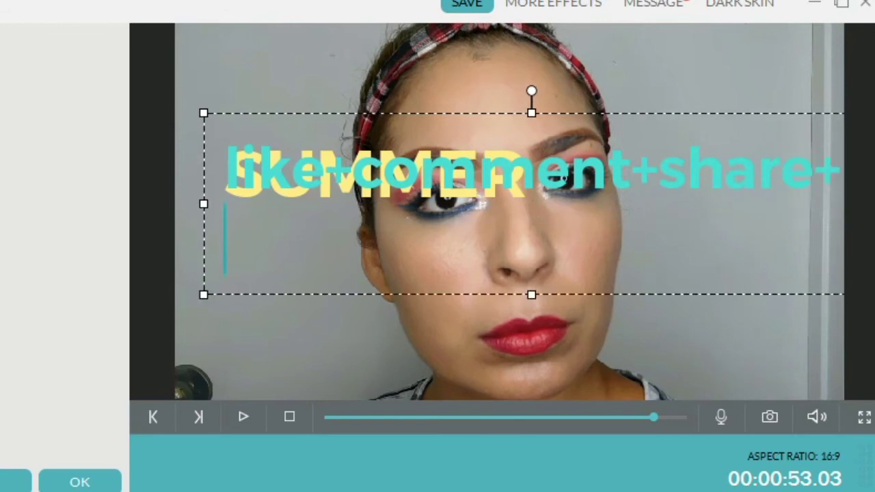
pyautogui.write('subscfi')
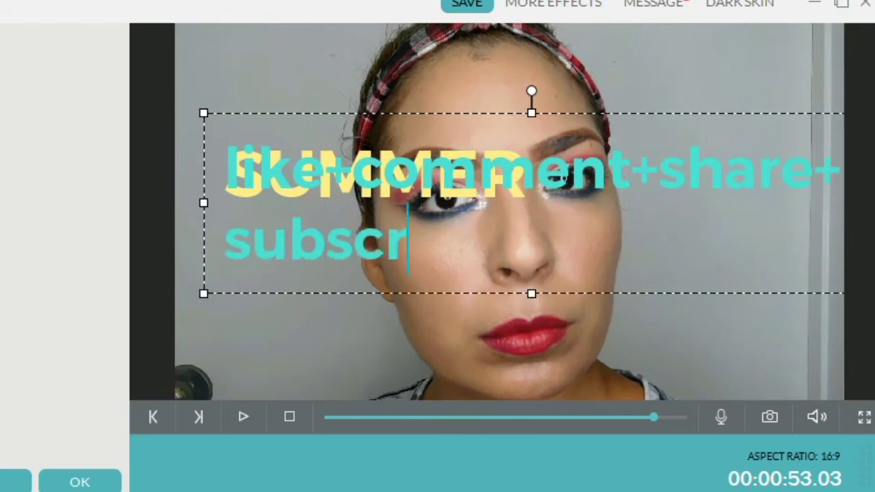
pyautogui.write('ibe!')
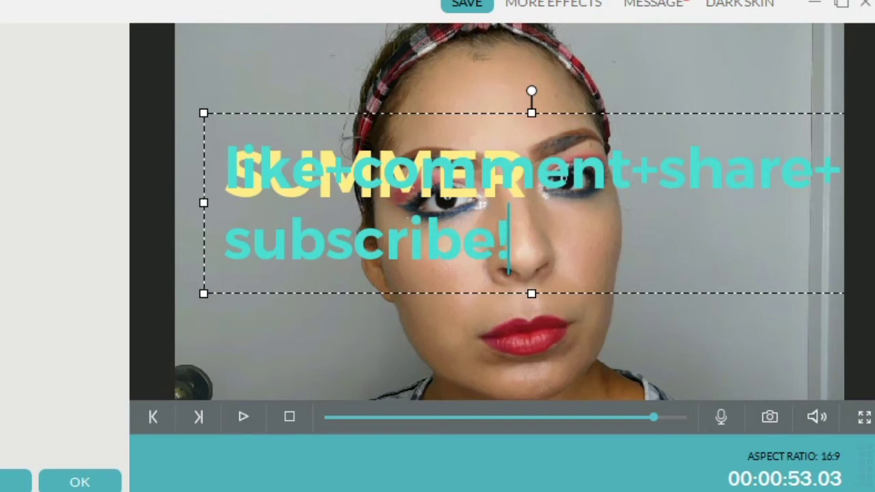
pyautogui.moveTo(523, 203)
pyautogui.mouseDown()
pyautogui.moveTo(497, 263)
pyautogui.moveTo(459, 268)
pyautogui.moveTo(516, 274)
pyautogui.moveTo(478, 274)
pyautogui.mouseUp()
# Step: Delete the leftover SUMMER placeholder line and move the end text higher in the frame
pyautogui.click(525, 174)
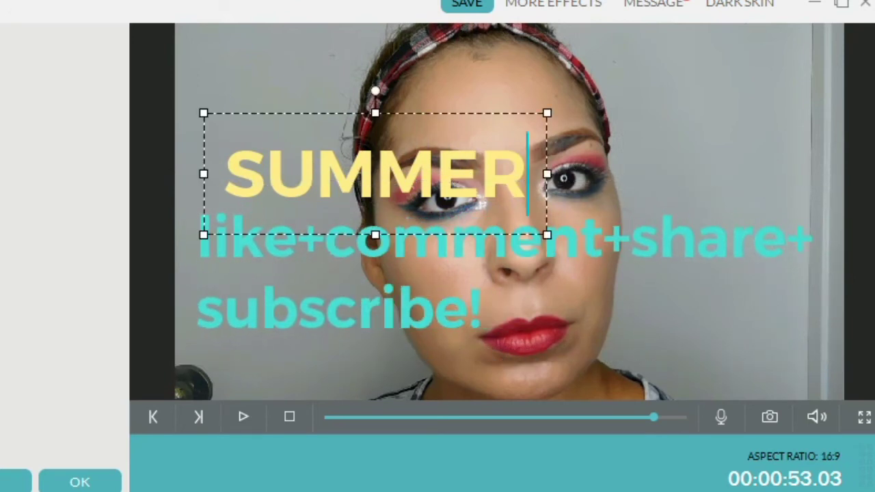
pyautogui.moveTo(527, 174); pyautogui.dragTo(226, 174)
pyautogui.press('BackSpace')
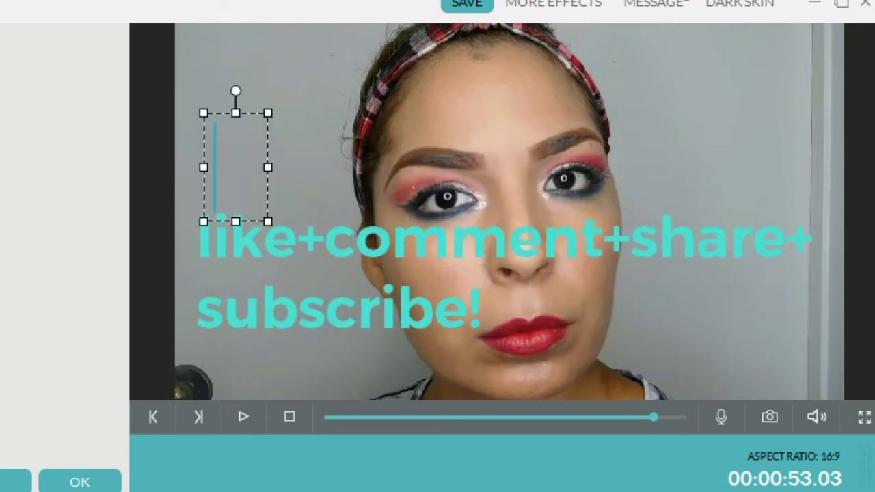
pyautogui.click(508, 240)
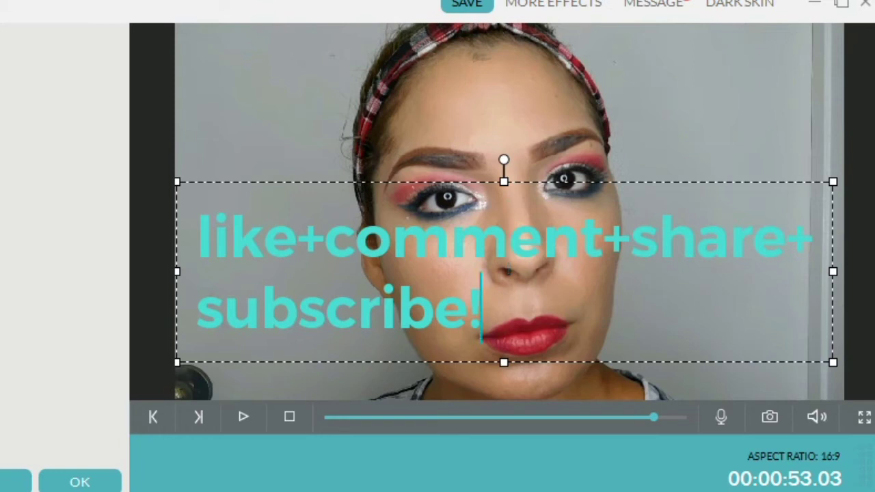
pyautogui.moveTo(482, 304); pyautogui.dragTo(487, 211)
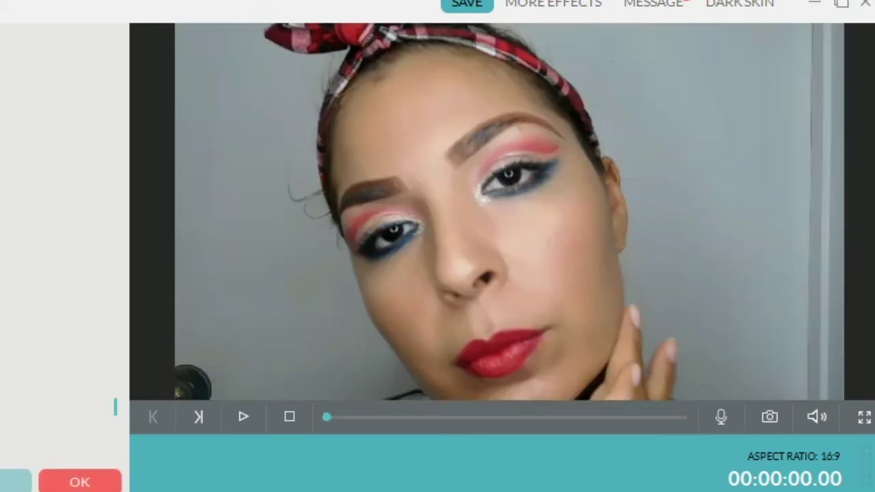
# Step: Apply the end title, trial a transition between the two clips, then undo it and return to start
pyautogui.click(79, 482)
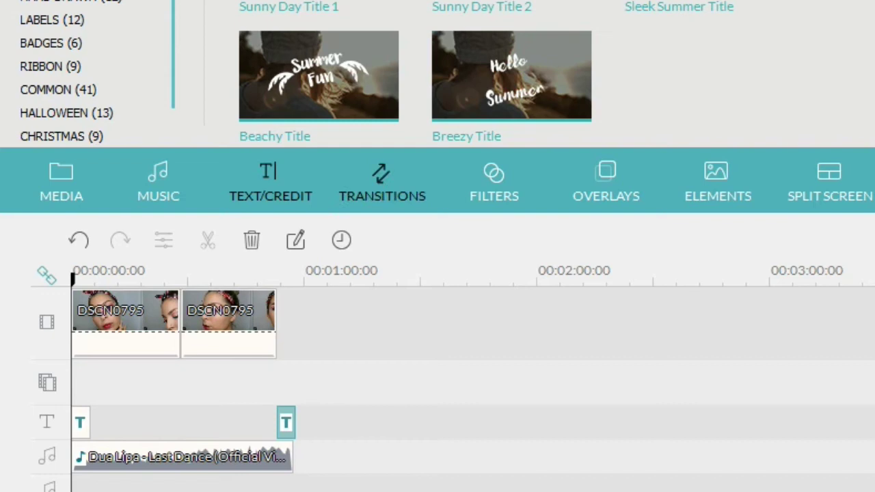
pyautogui.click(381, 181)
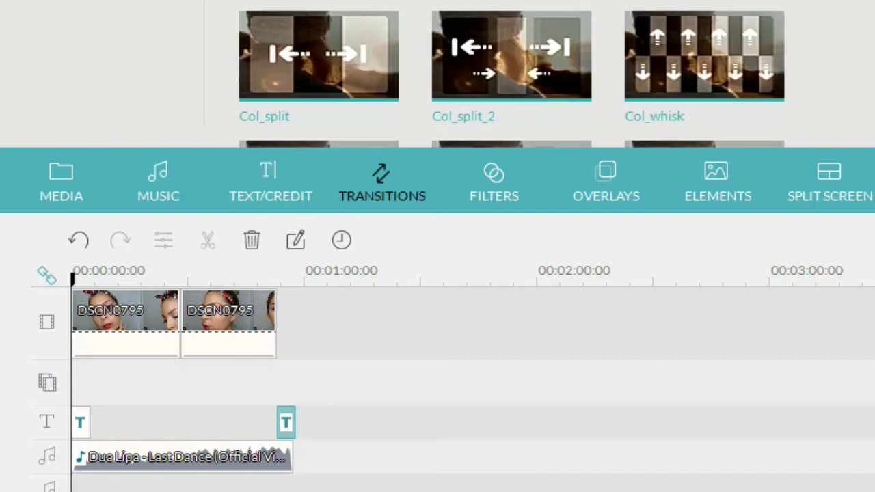
pyautogui.press('Down')
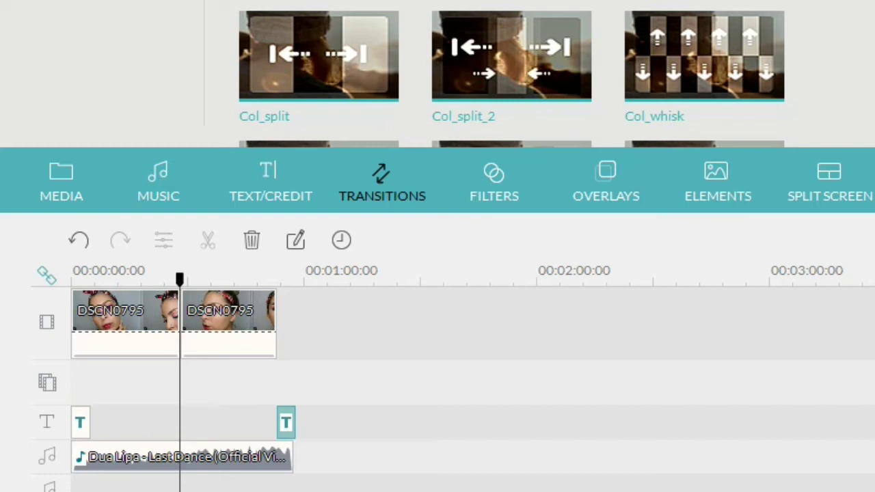
pyautogui.moveTo(319, 55); pyautogui.dragTo(179, 322)
pyautogui.press('space')
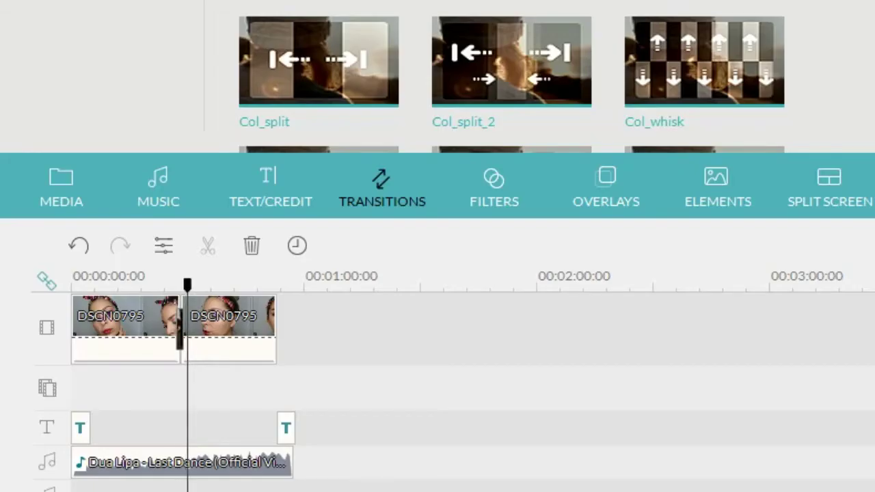
pyautogui.rightClick(178, 326)
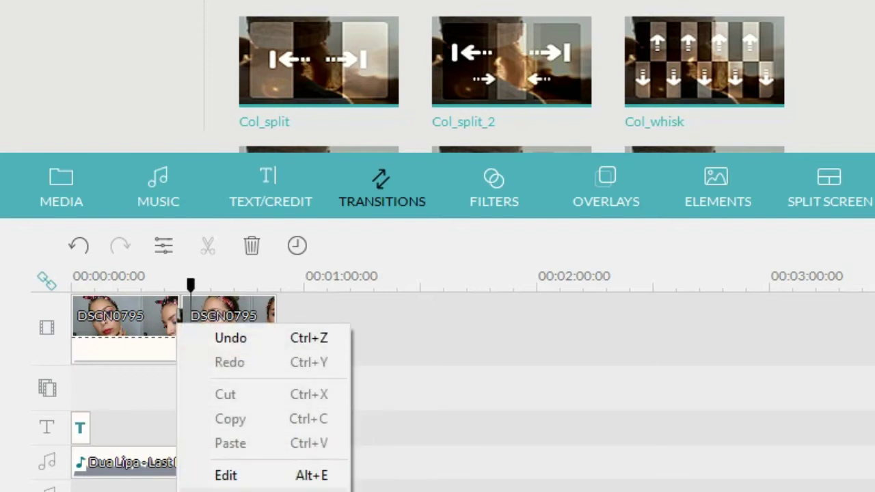
pyautogui.hotkey('ctrl', 'z')
pyautogui.press('Home')
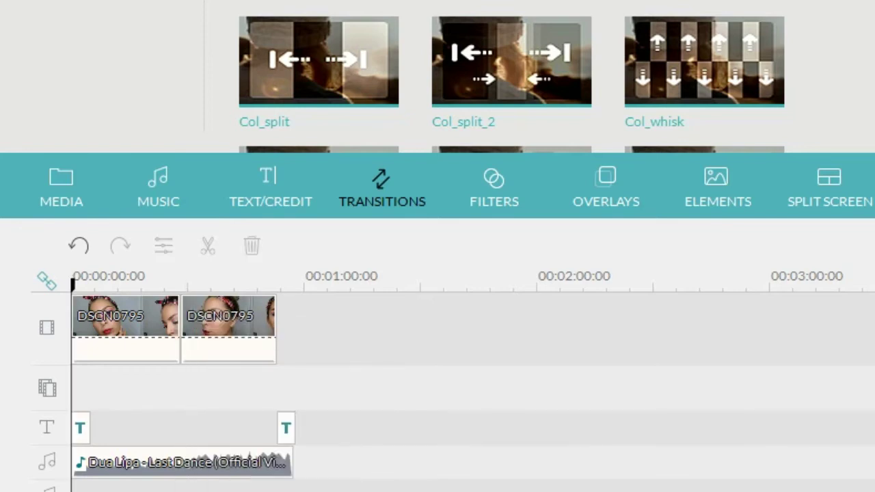
# Step: Find the star effects in Elements, place STAR 3 at the video's start, and preview it
pyautogui.click(718, 186)
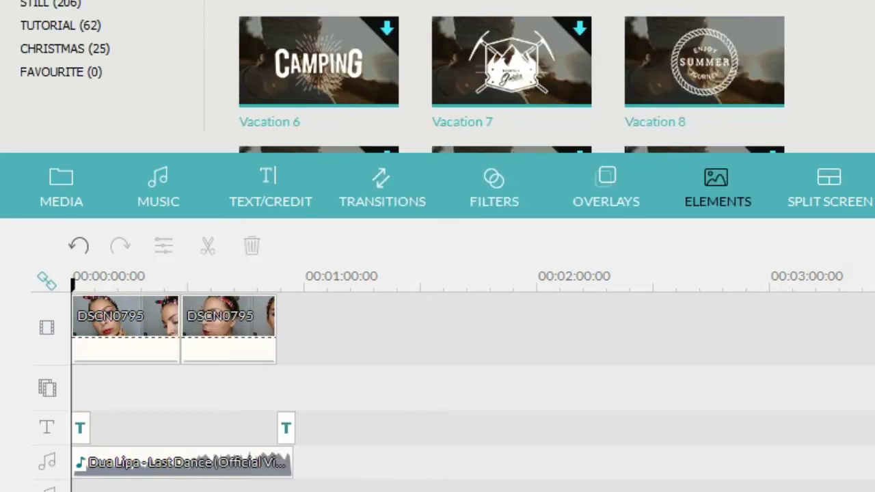
pyautogui.scroll(-3, 511, 76)
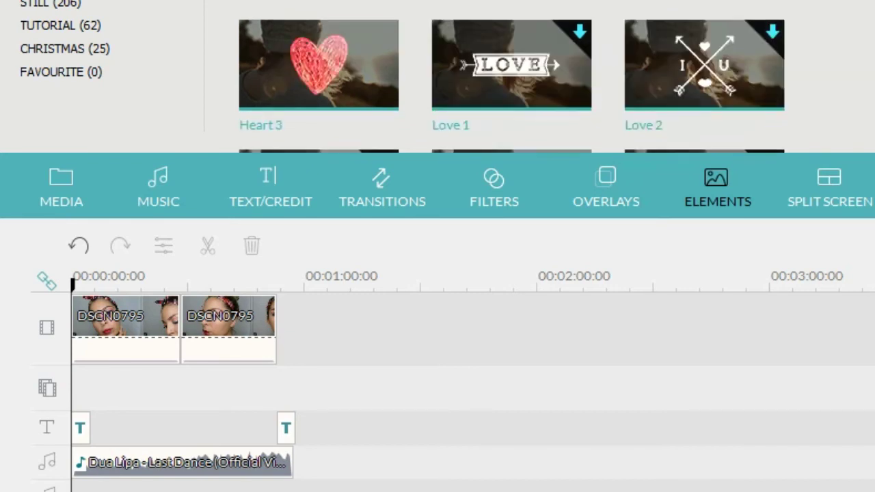
pyautogui.scroll(-3, 512, 75)
pyautogui.scroll(-3, 511, 75)
pyautogui.scroll(-3, 511, 75)
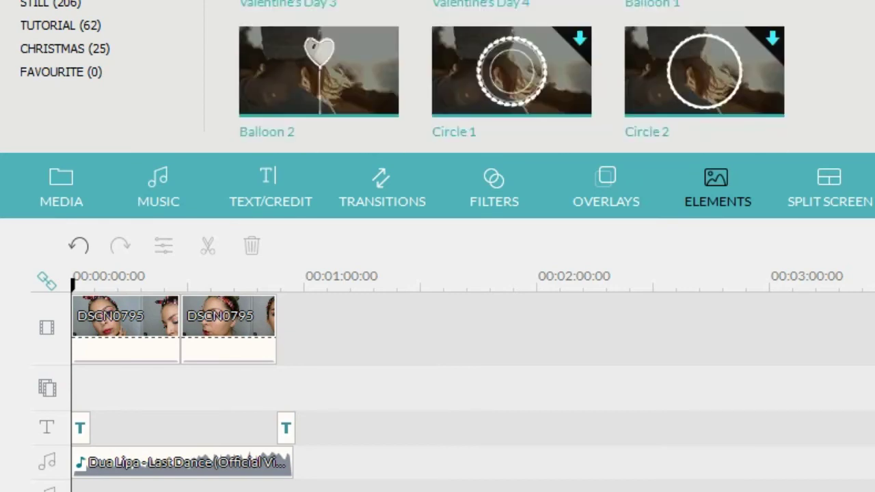
pyautogui.scroll(-3, 512, 75)
pyautogui.scroll(-3, 511, 75)
pyautogui.scroll(3, 511, 75)
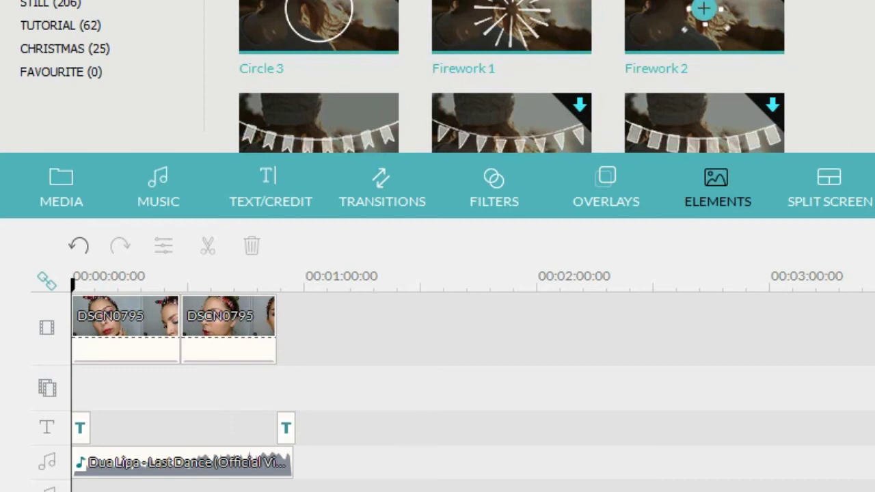
pyautogui.scroll(-3, 511, 75)
pyautogui.scroll(-3, 512, 75)
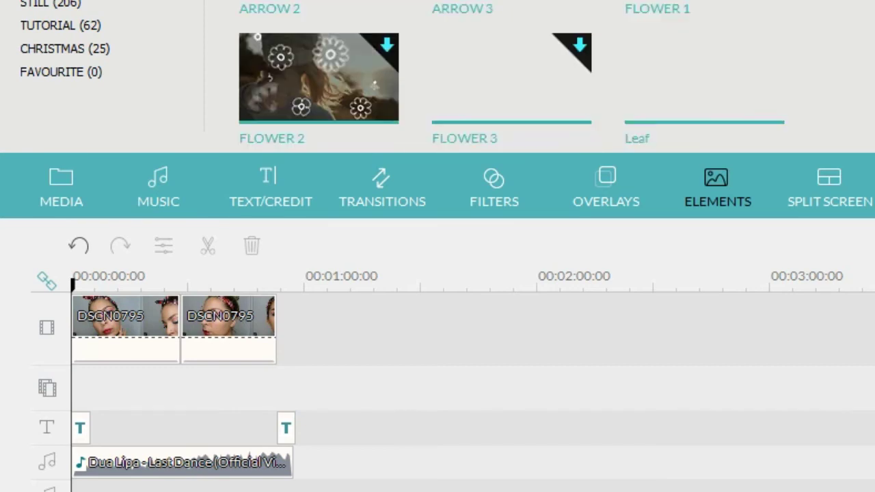
pyautogui.scroll(-3, 512, 75)
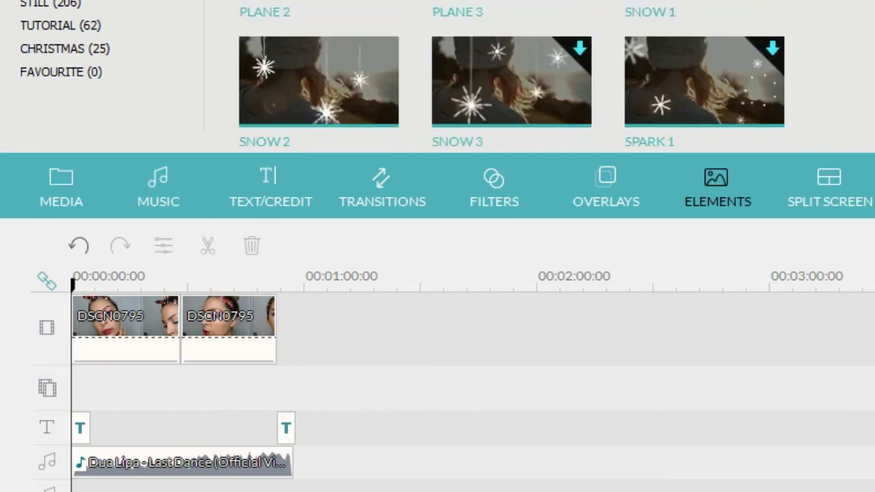
pyautogui.scroll(-3, 512, 75)
pyautogui.scroll(-3, 511, 75)
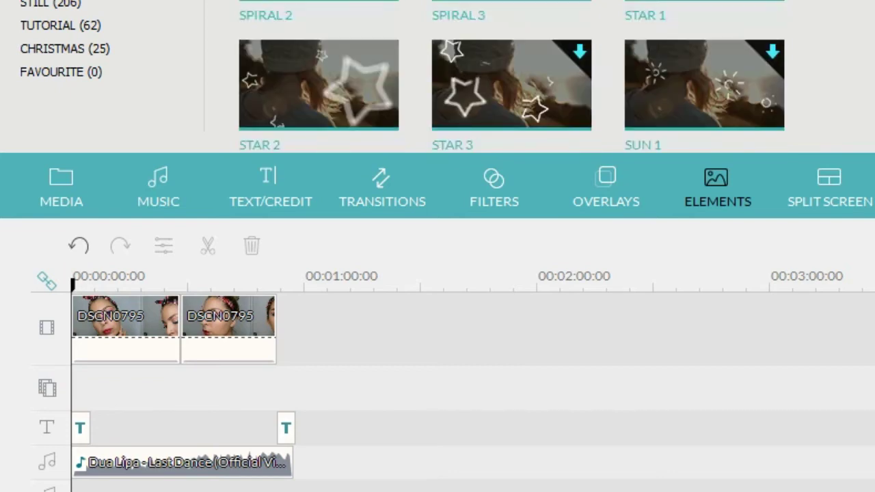
pyautogui.scroll(-3, 511, 75)
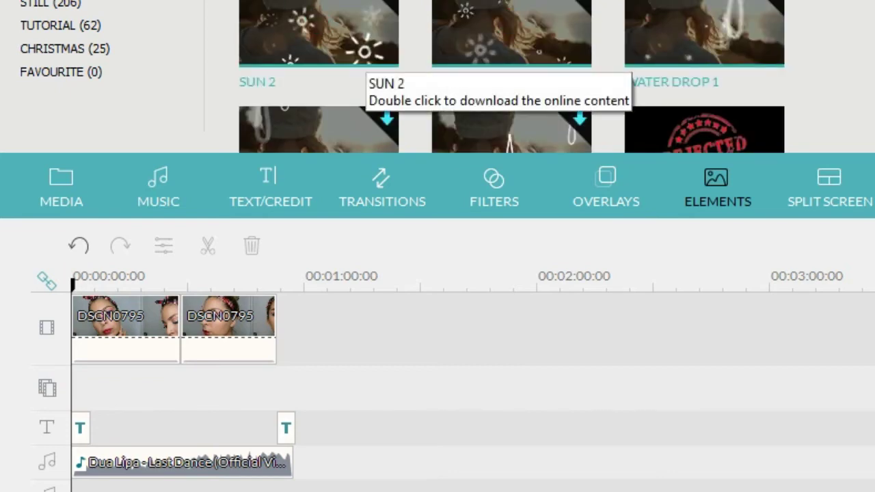
pyautogui.doubleClick(355, 55)
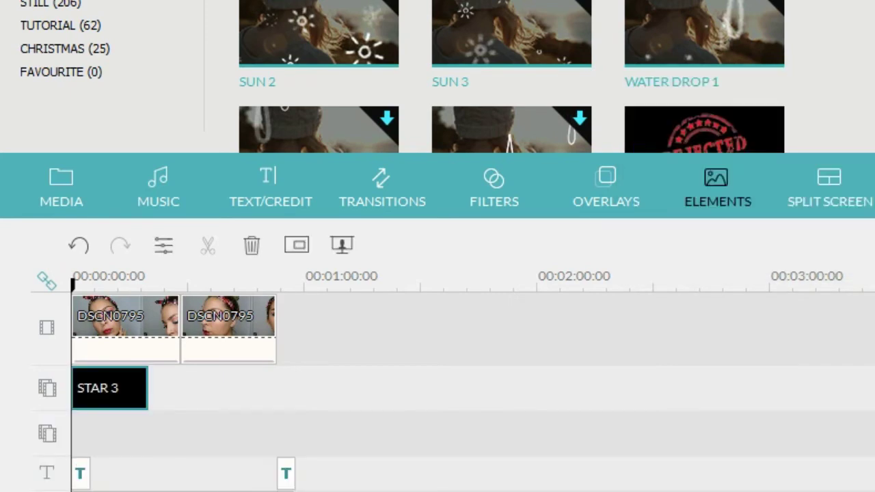
pyautogui.press('space')
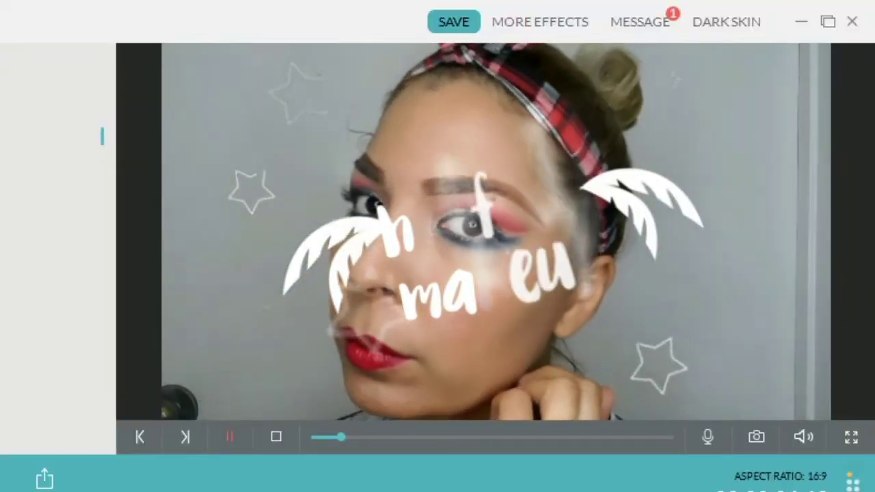
pyautogui.click(230, 436)
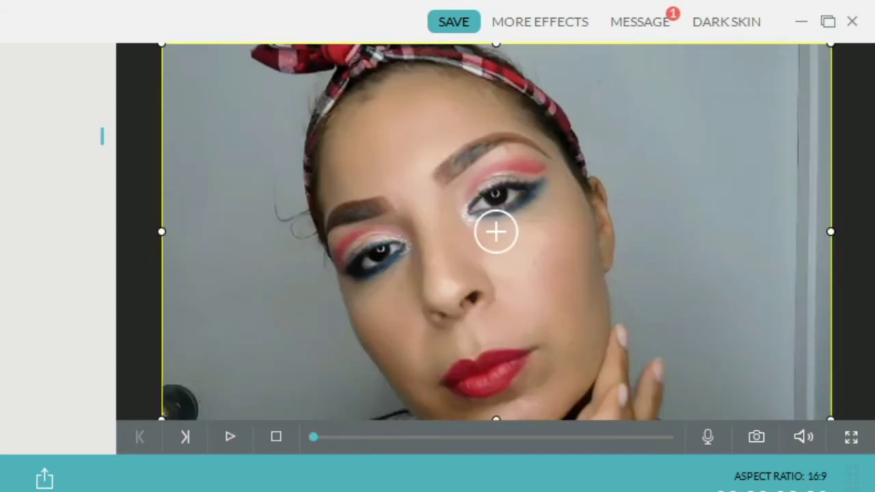
pyautogui.click(230, 437)
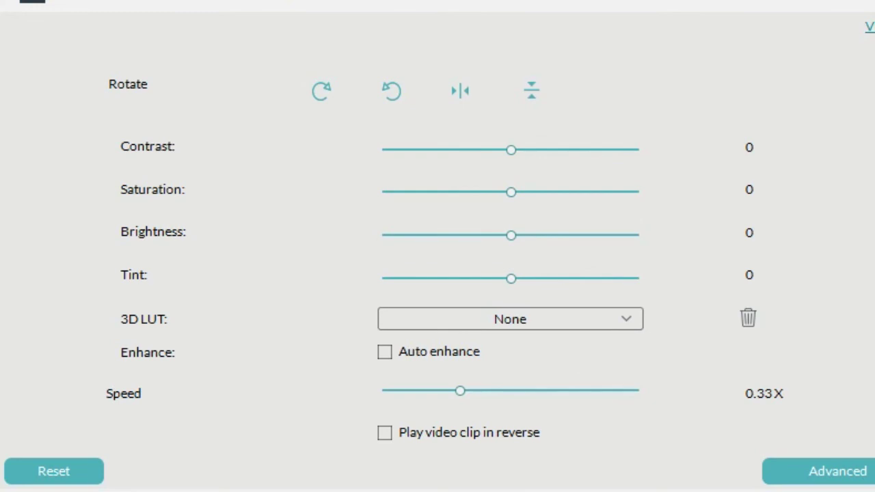
# Step: Set the DSCN0795 clip's brightness to 7, test flip and rotation until upright, and apply
pyautogui.press('Right')
pyautogui.press('Right')
pyautogui.press('Right')
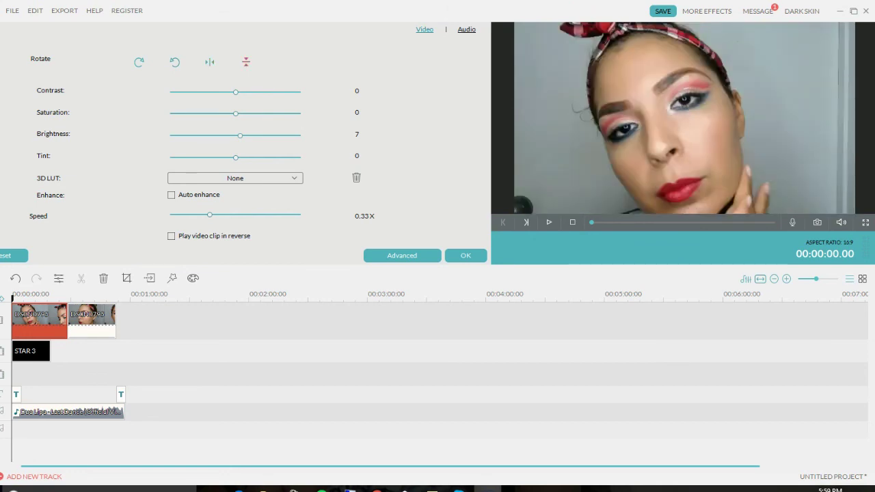
pyautogui.click(246, 62)
pyautogui.click(246, 62)
pyautogui.click(174, 62)
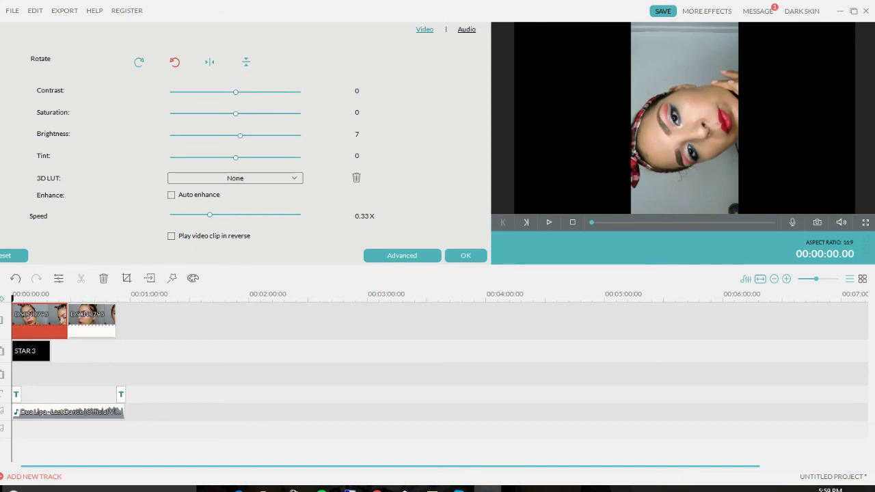
pyautogui.click(175, 62)
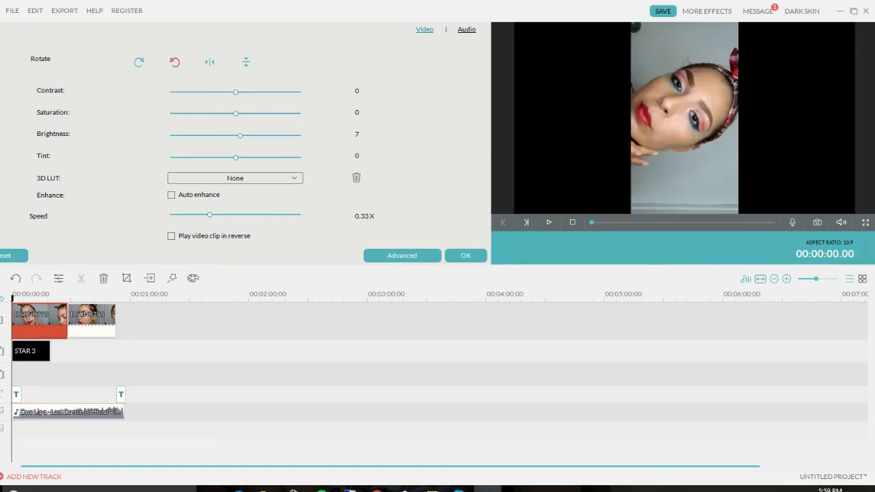
pyautogui.click(174, 62)
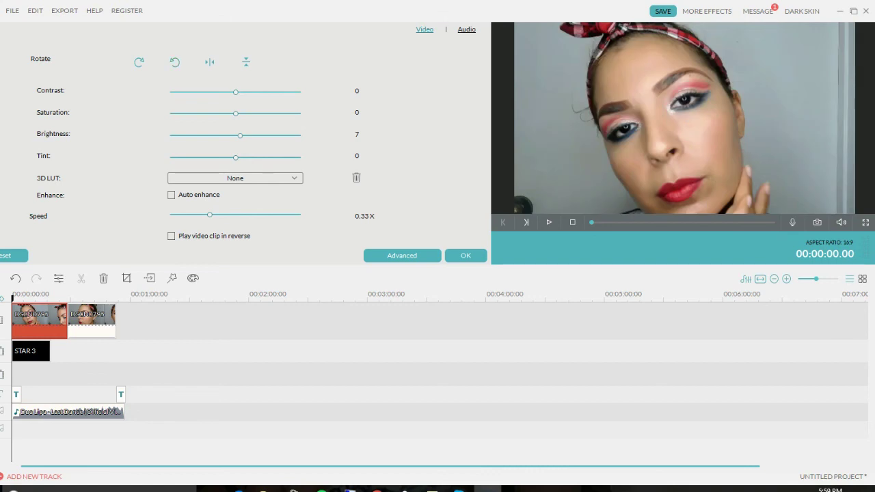
pyautogui.click(466, 255)
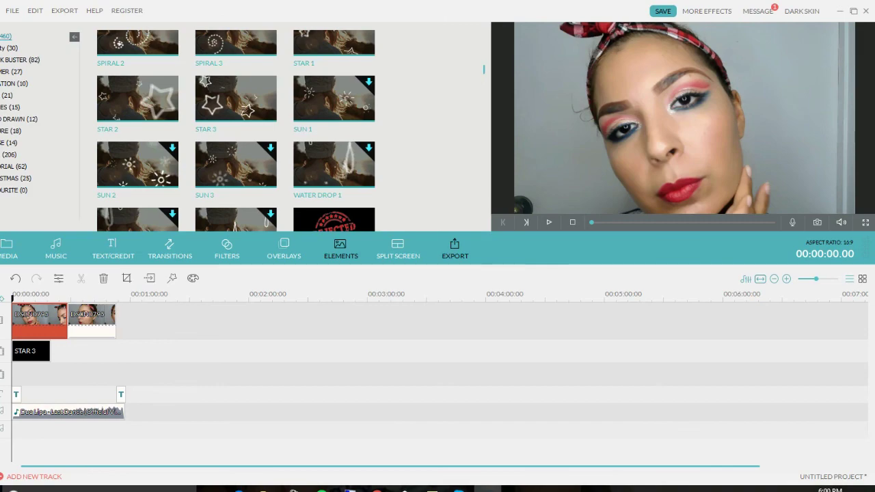